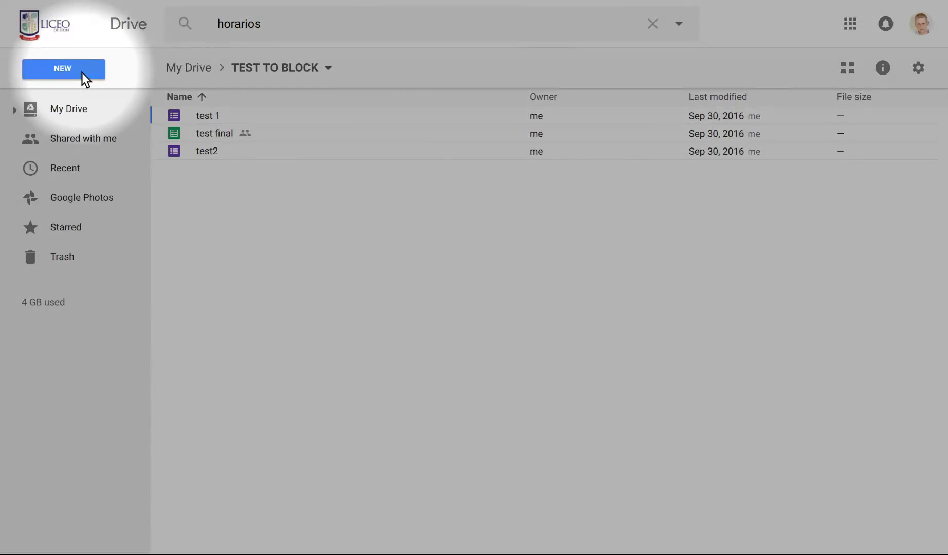
# Create a new blank Google Forms form in the TEST TO BLOCK folder.
pyautogui.click(81, 73)
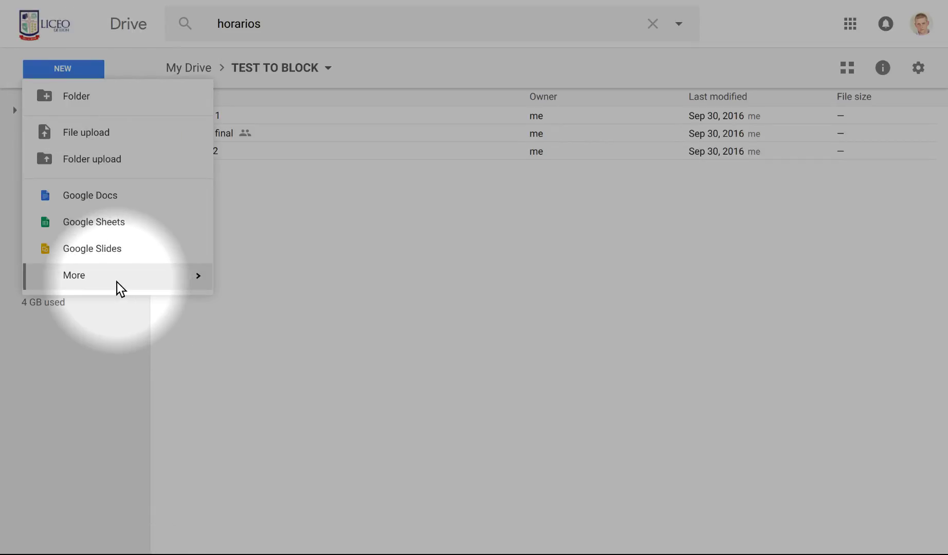
pyautogui.moveTo(207, 282)
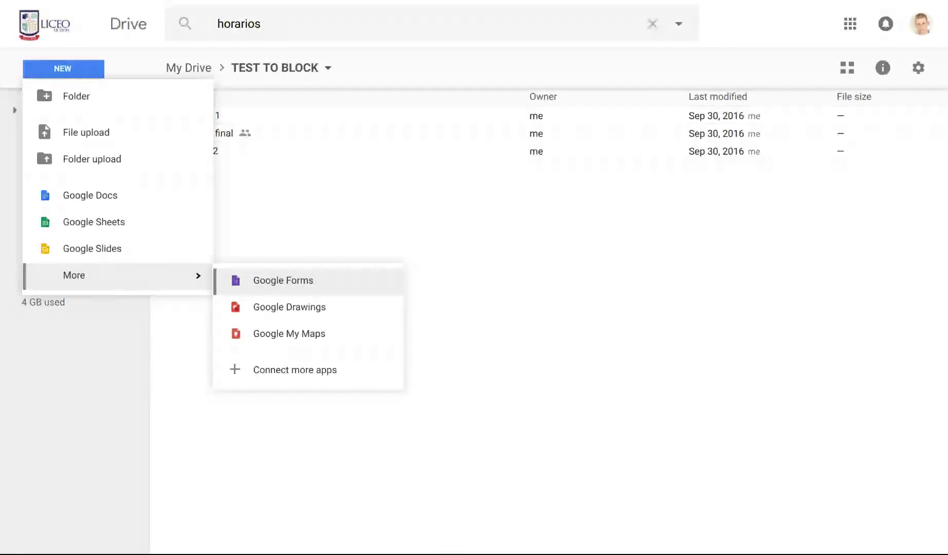
pyautogui.click(255, 282)
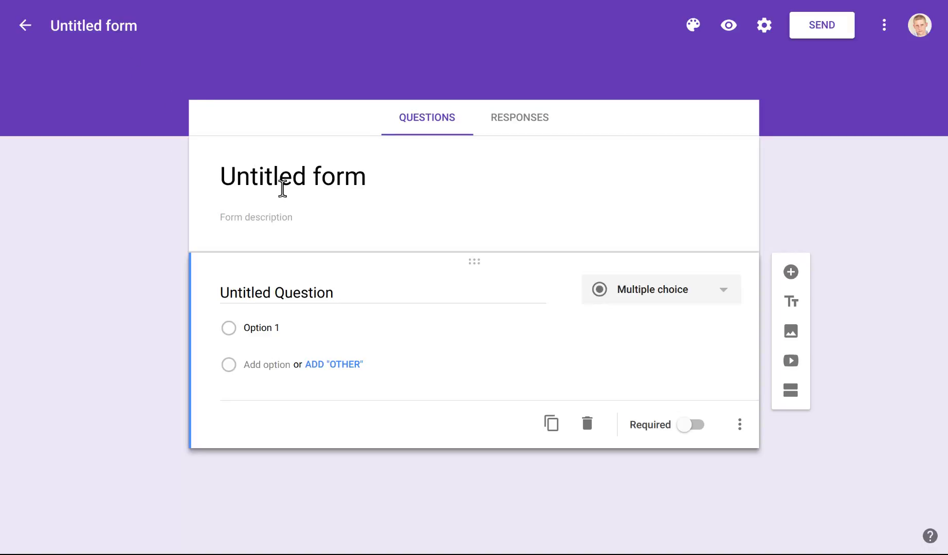
# Rename the untitled form file as TEST.
pyautogui.click(109, 28)
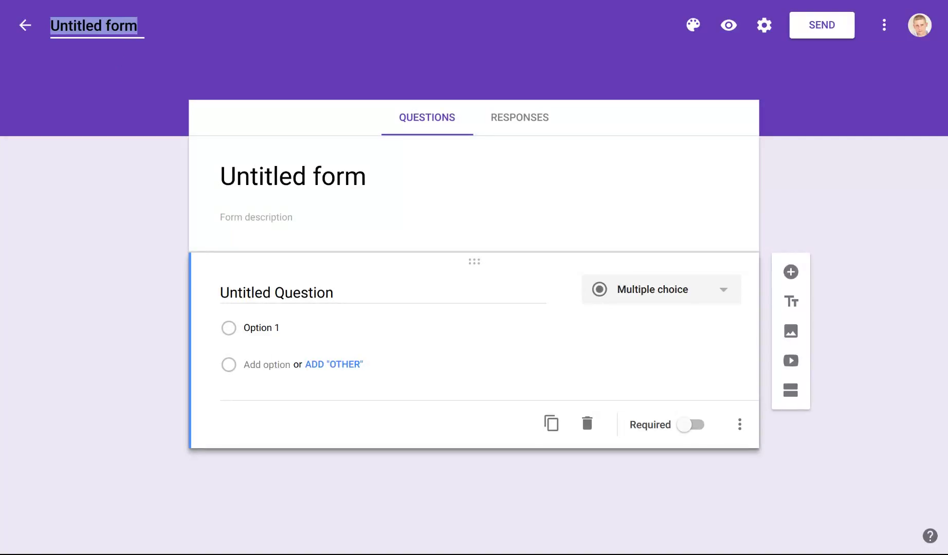
pyautogui.write('TEST')
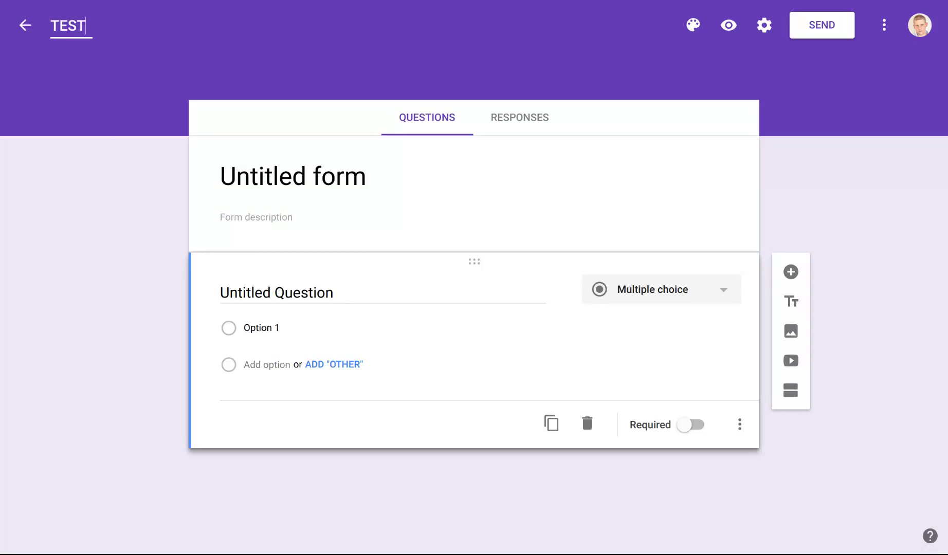
pyautogui.click(67, 201)
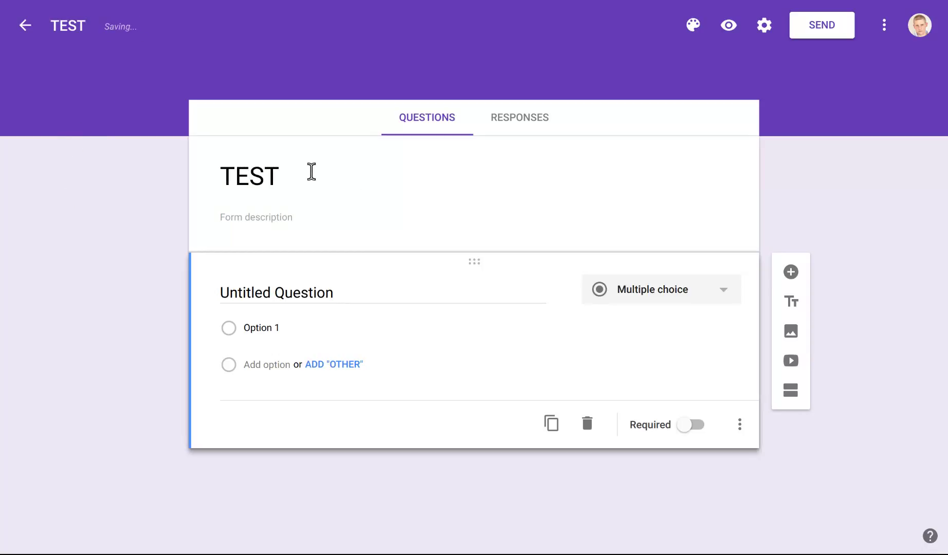
# Change the title heading shown inside the form to "TEST 2".
pyautogui.click(291, 178)
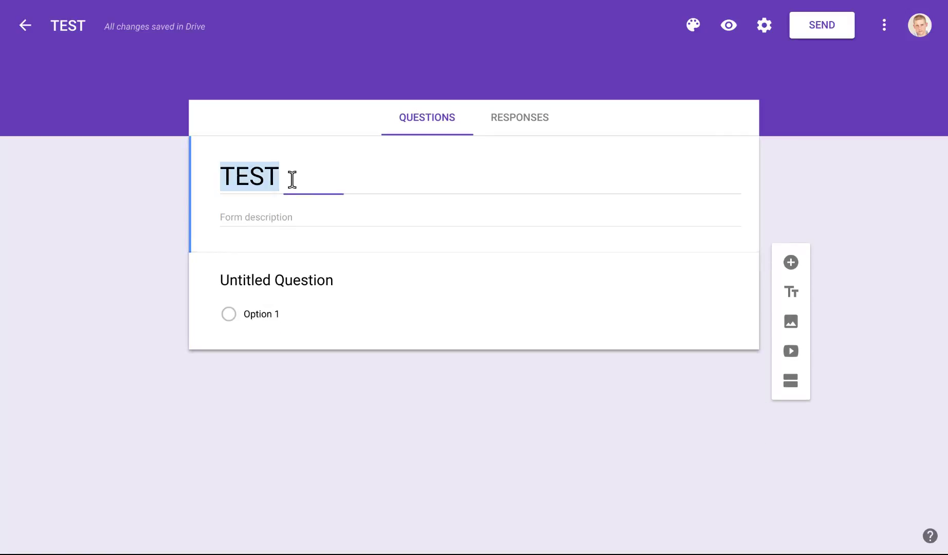
pyautogui.click(290, 178)
pyautogui.write('2')
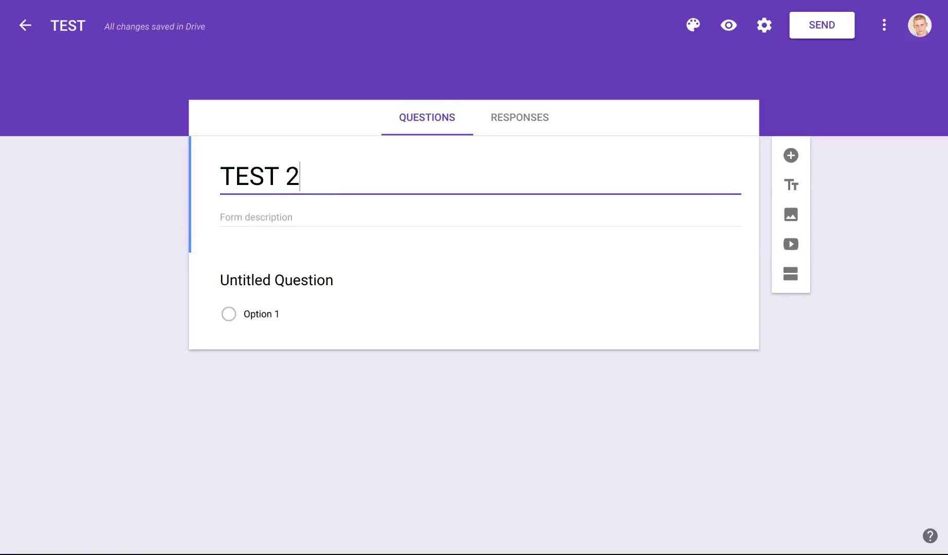
pyautogui.click(54, 196)
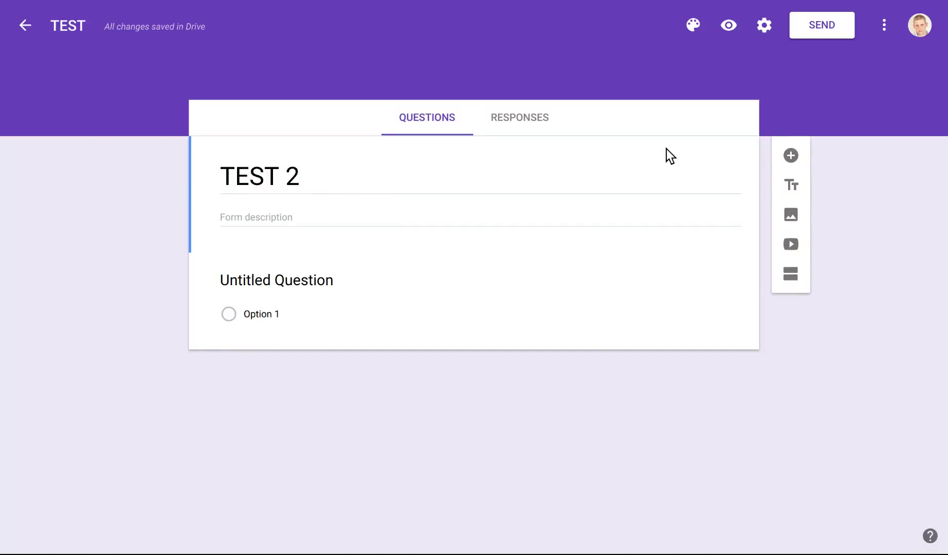
# Make the form a quiz that releases grades later, after manual review, and save the settings.
pyautogui.click(764, 24)
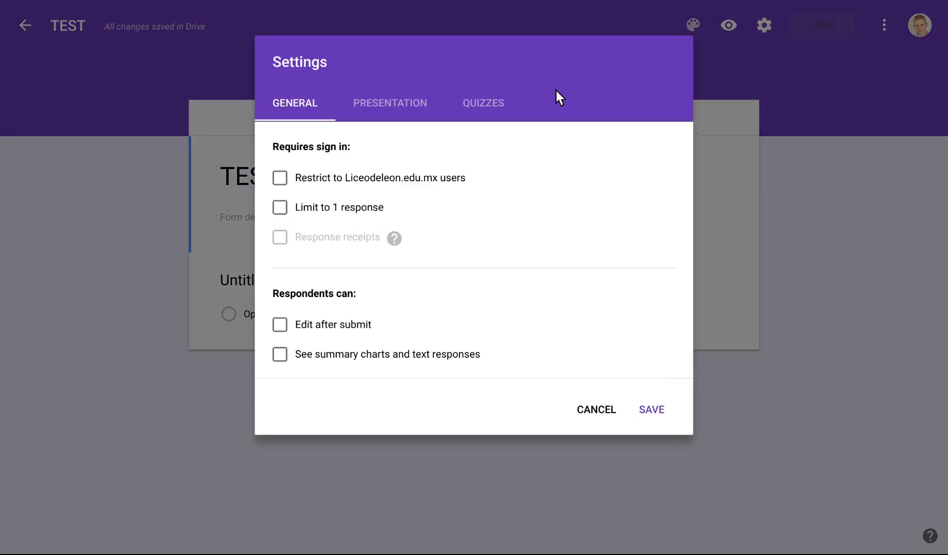
pyautogui.click(483, 103)
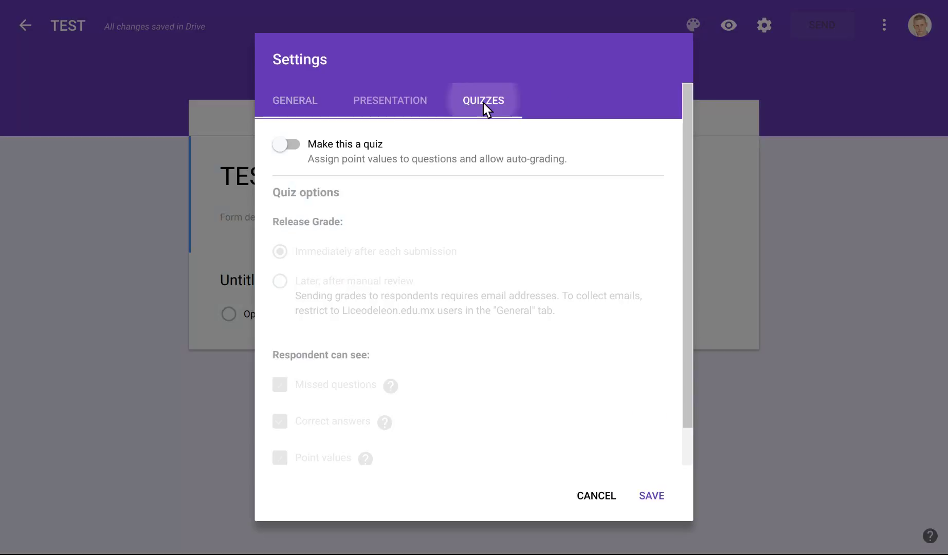
pyautogui.click(299, 148)
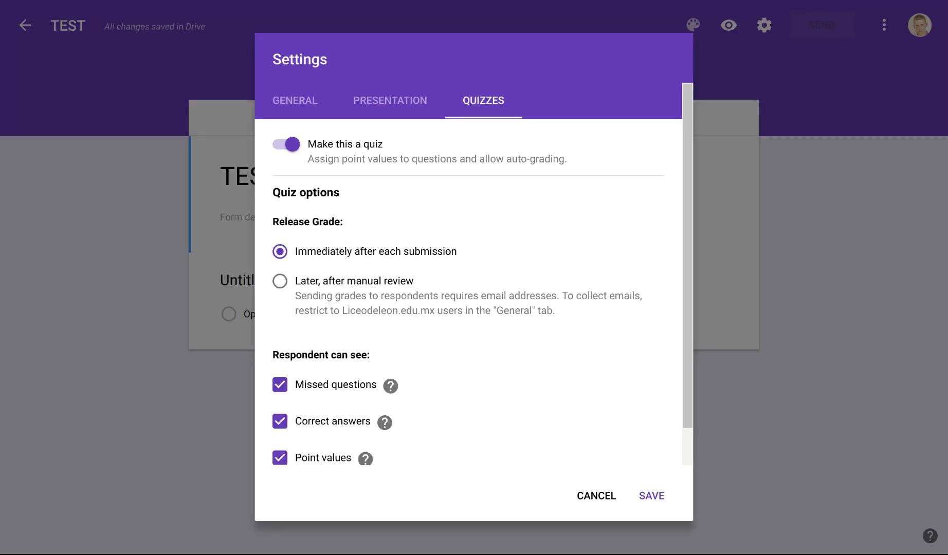
pyautogui.scroll(-1, 422, 273)
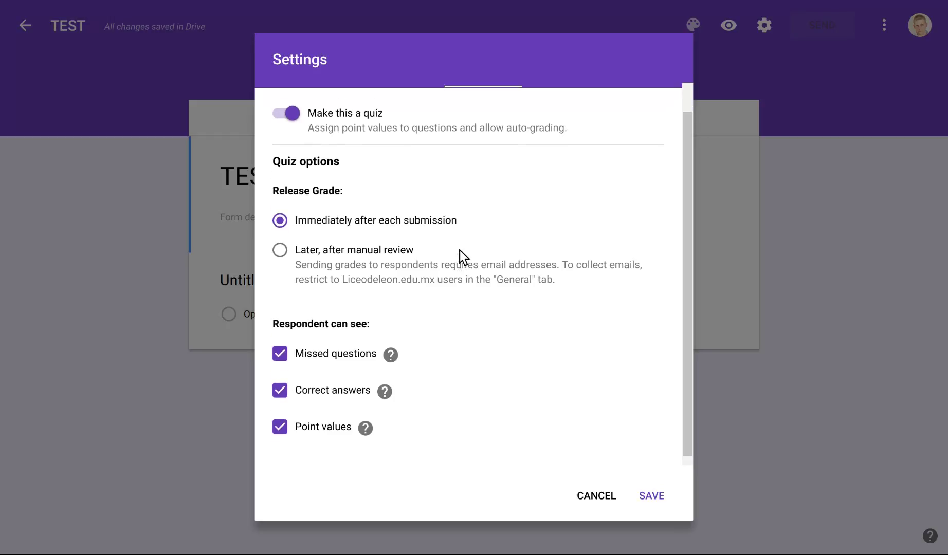
pyautogui.scroll(1, 460, 250)
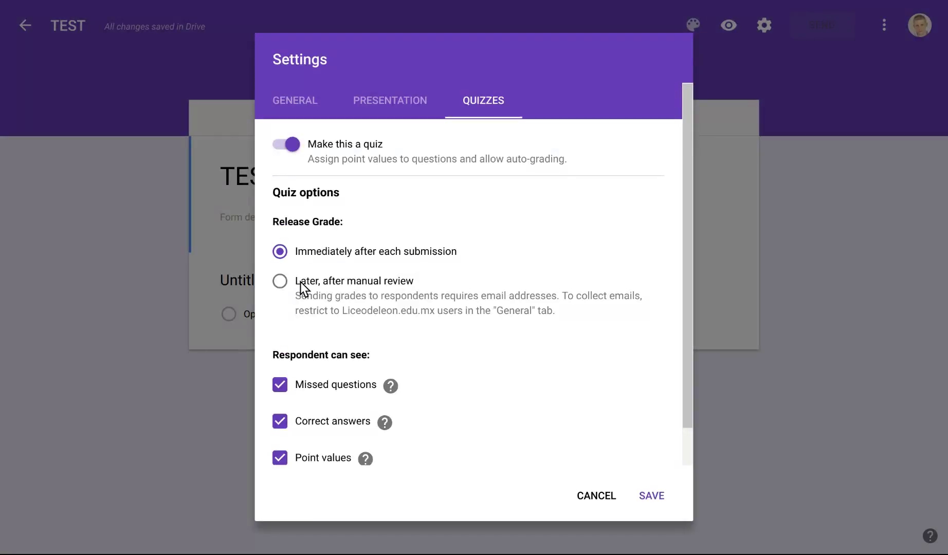
pyautogui.click(281, 284)
pyautogui.scroll(-2, 476, 285)
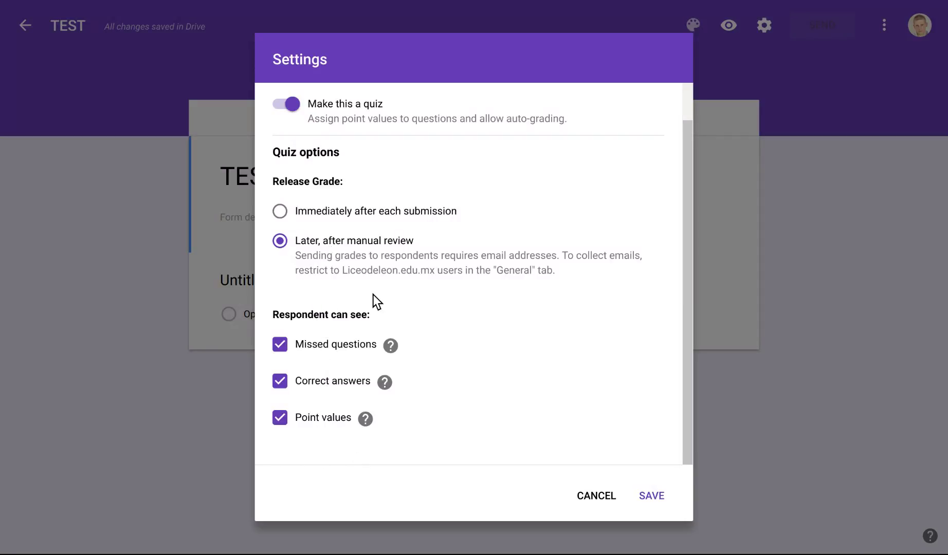
pyautogui.click(652, 495)
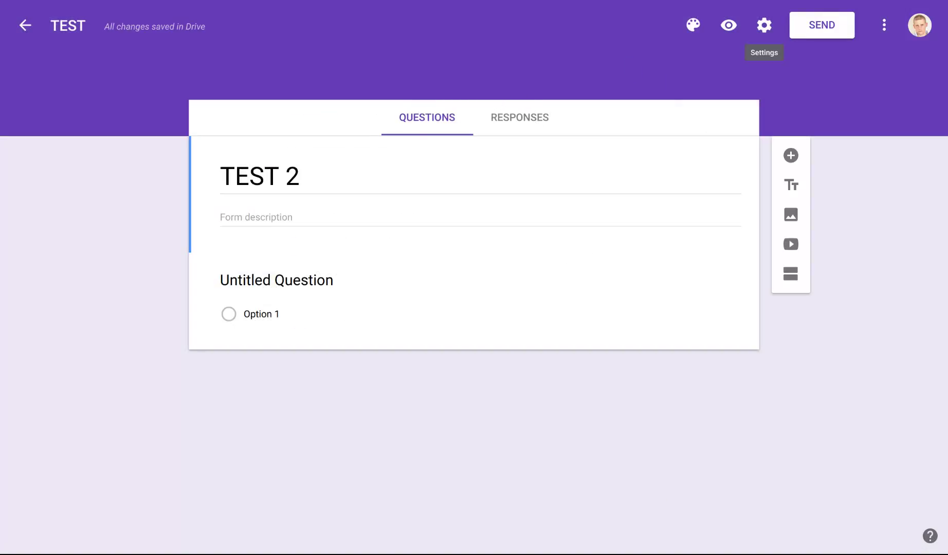
# In the form's general settings, restrict access to Liceodeleon.edu.mx users, collect email addresses and limit each respondent to 1 response.
pyautogui.click(764, 26)
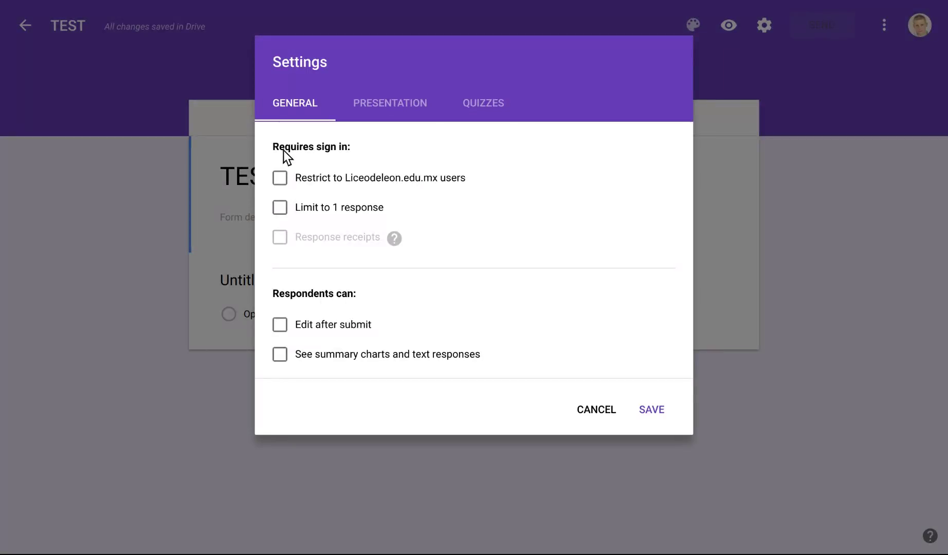
pyautogui.click(281, 179)
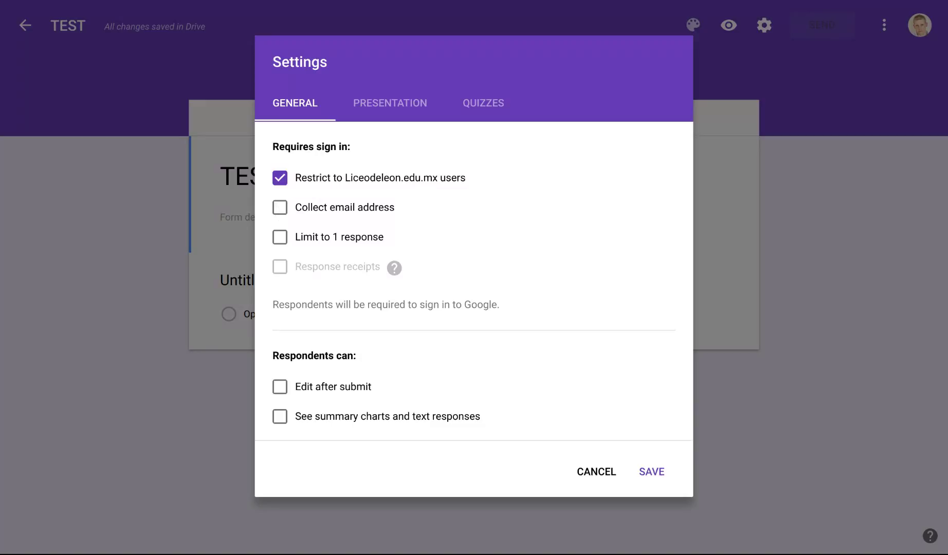
pyautogui.click(280, 208)
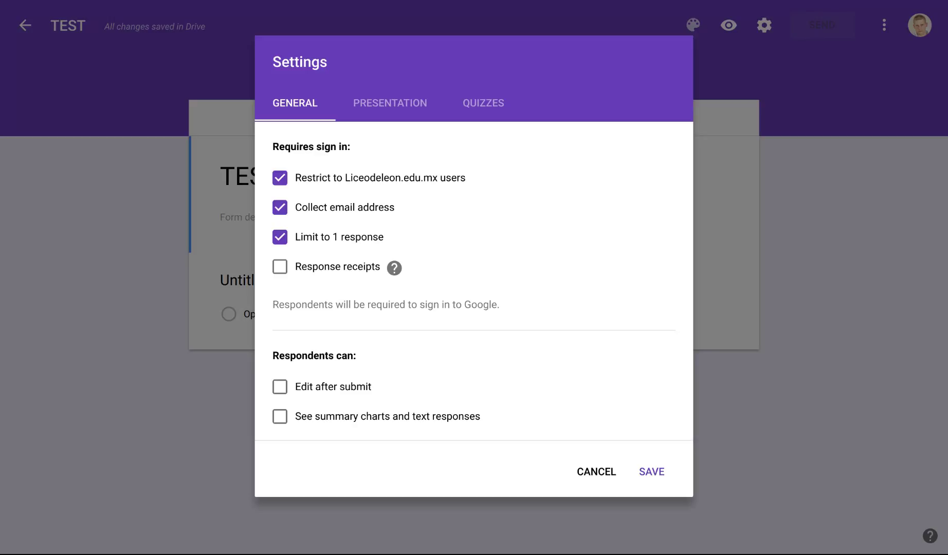
# Enable the progress bar and shuffled question order in the presentation settings, and save the form settings.
pyautogui.click(397, 104)
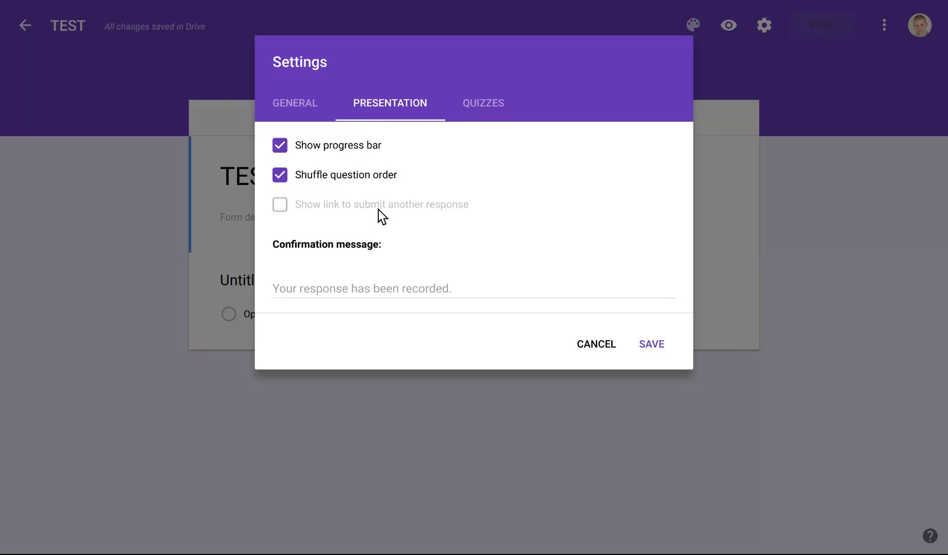
pyautogui.click(278, 290)
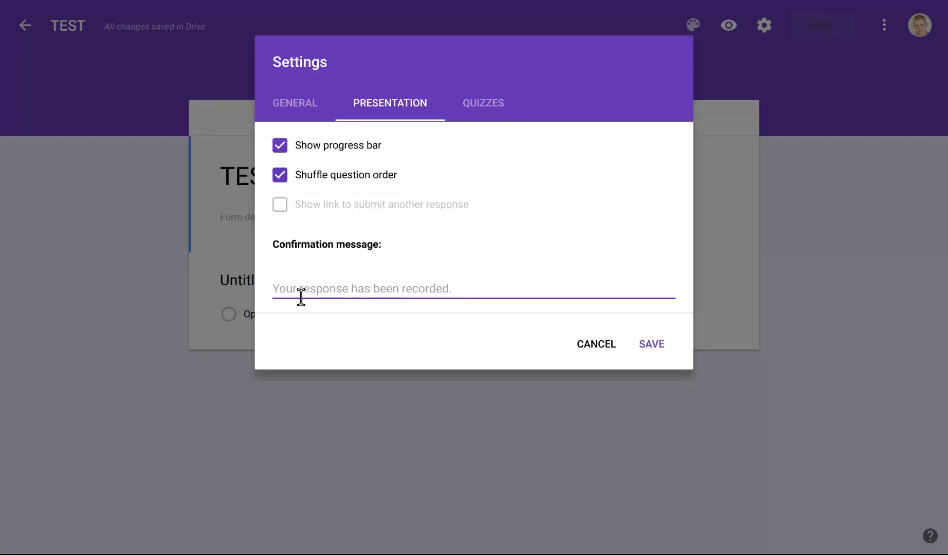
pyautogui.click(652, 344)
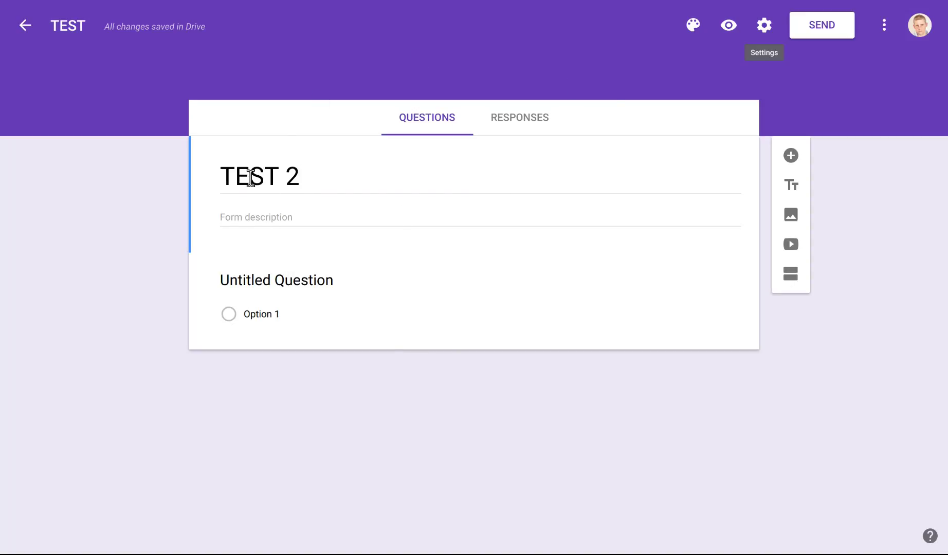
# Enter "This a Math test." as the form description.
pyautogui.click(246, 212)
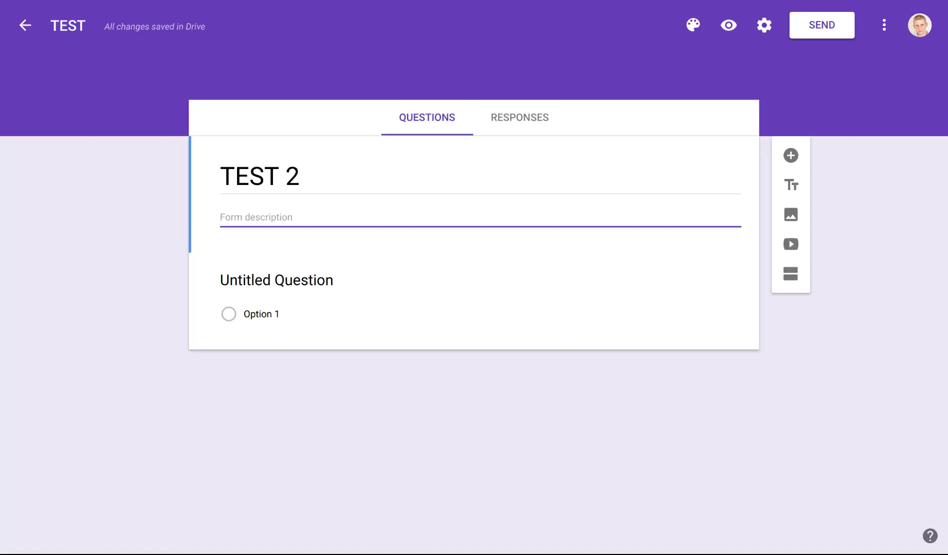
pyautogui.write('This a Math')
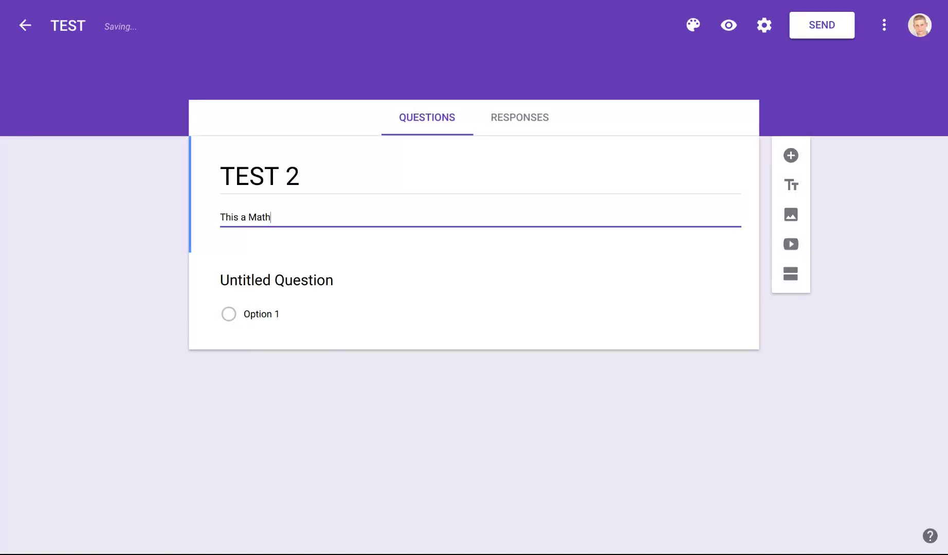
pyautogui.write(' test.')
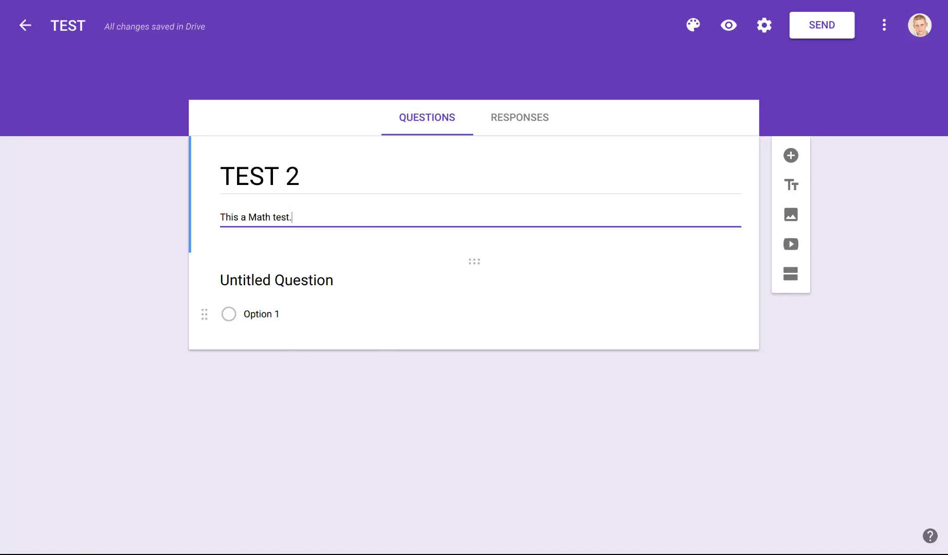
# Set the first question to Multiple choice and give it the text "2 x 2".
pyautogui.click(380, 309)
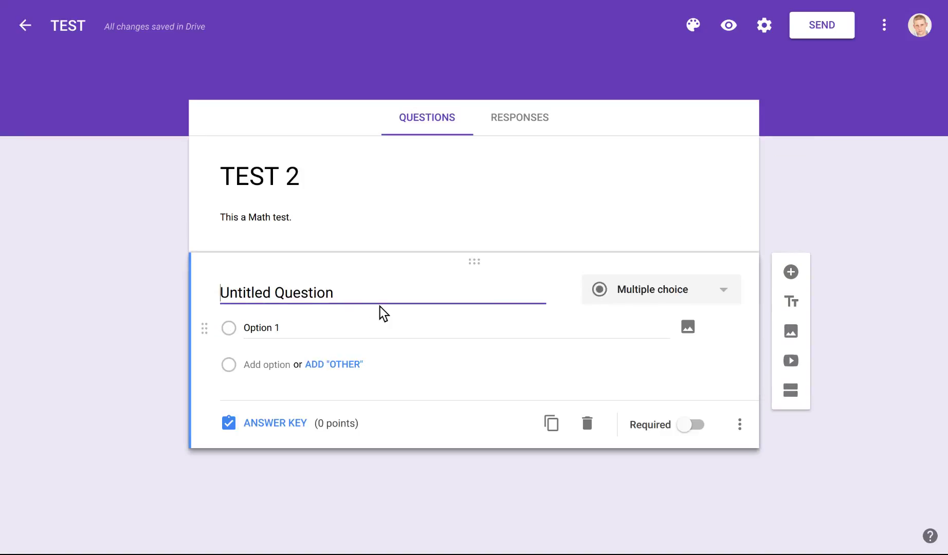
pyautogui.click(724, 292)
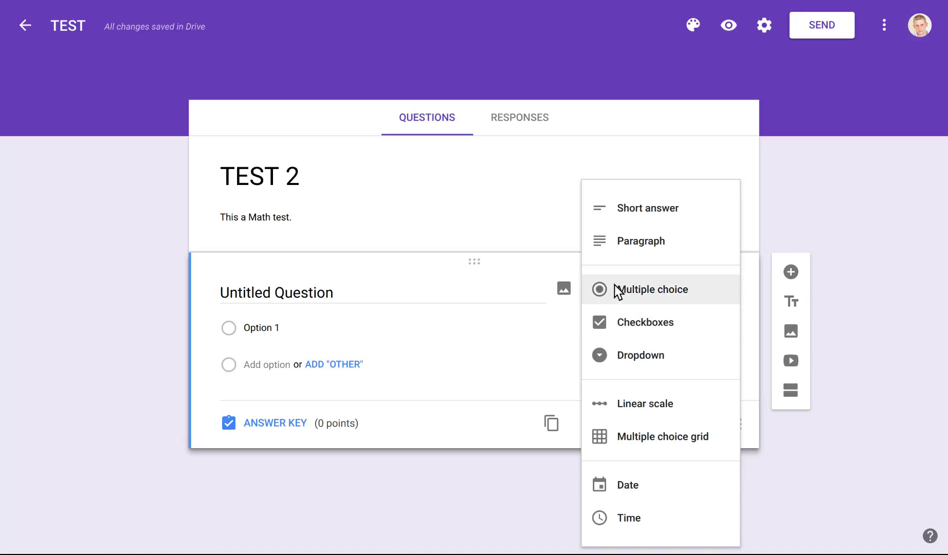
pyautogui.click(630, 291)
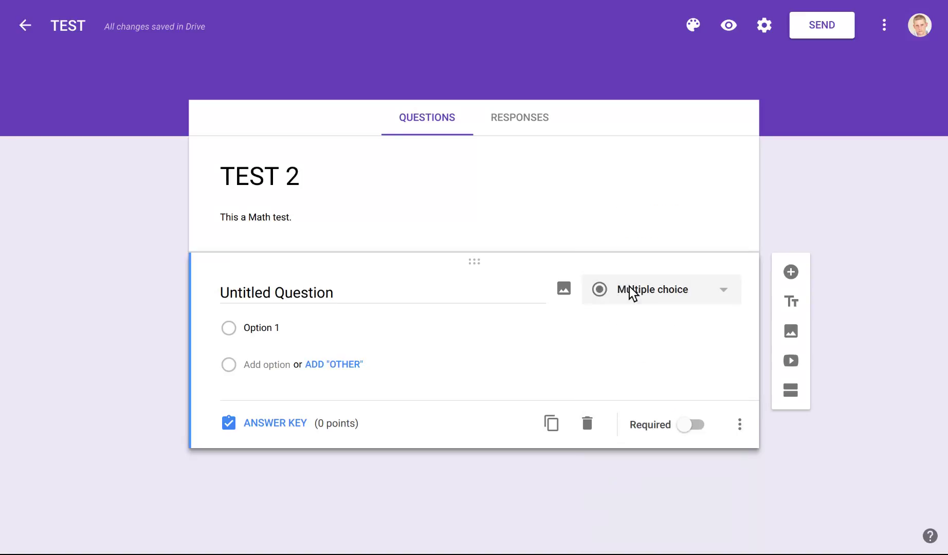
pyautogui.click(322, 288)
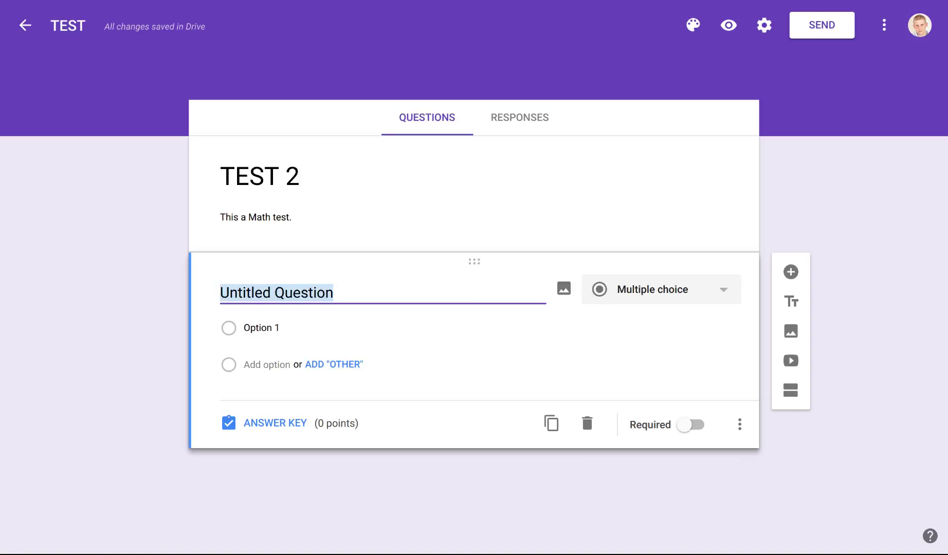
pyautogui.write('2 x2')
pyautogui.press('BackSpace')
pyautogui.press('BackSpace')
pyautogui.write('2')
# Enter 3, 4, 6 and 8 as the answer options of the "2 x 2" question.
pyautogui.click(275, 329)
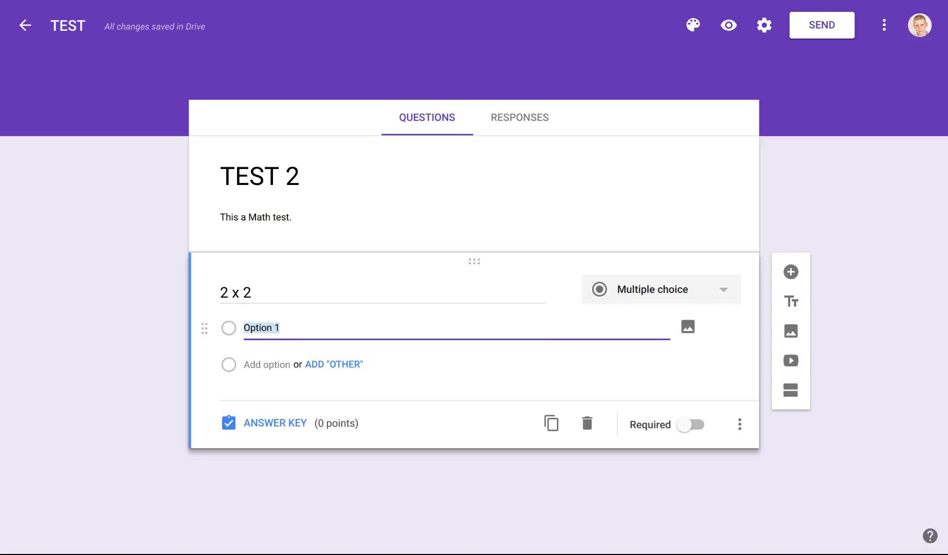
pyautogui.write('3')
pyautogui.press('Return')
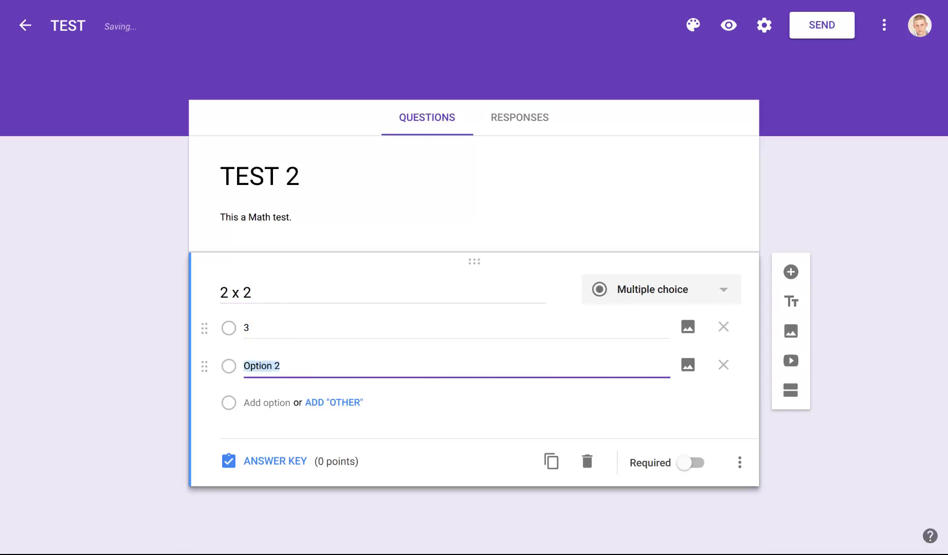
pyautogui.write('4')
pyautogui.press('Return')
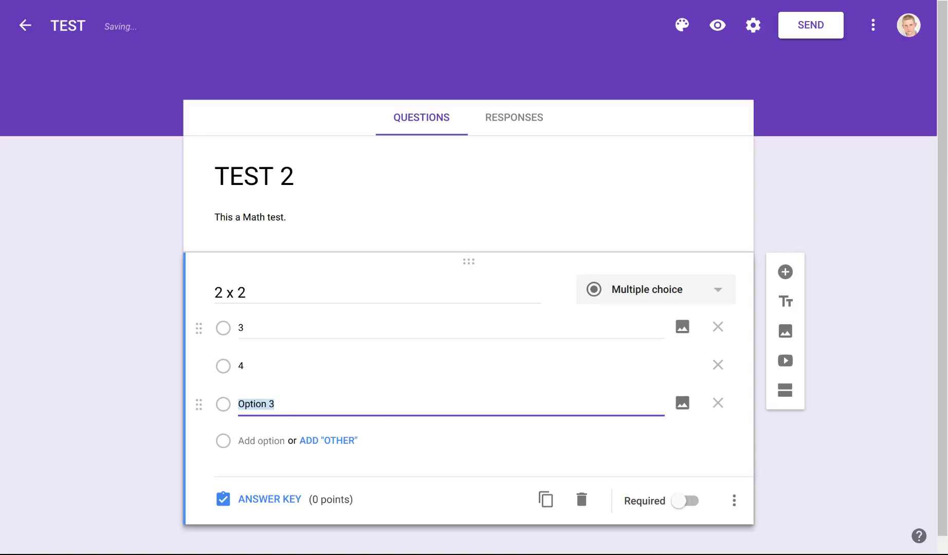
pyautogui.write('6')
pyautogui.press('Return')
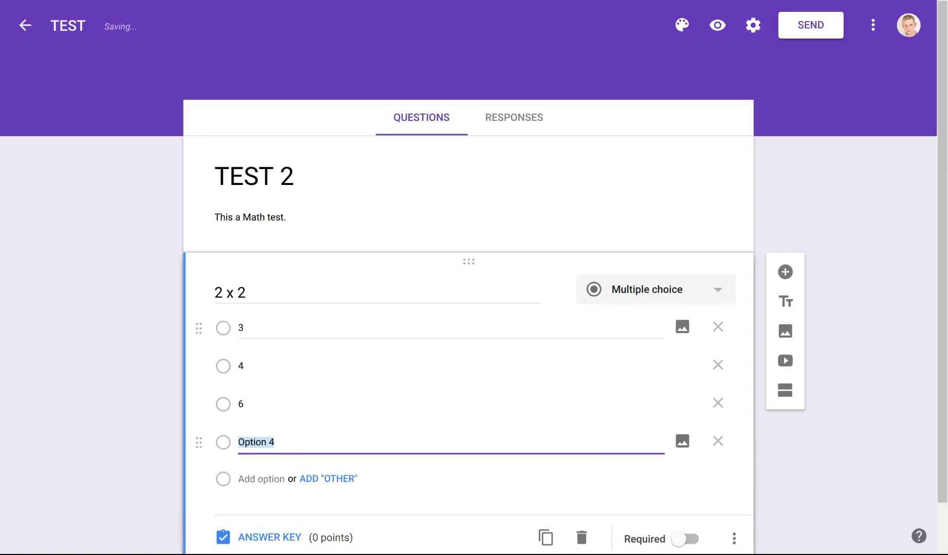
pyautogui.write('8')
pyautogui.press('Return')
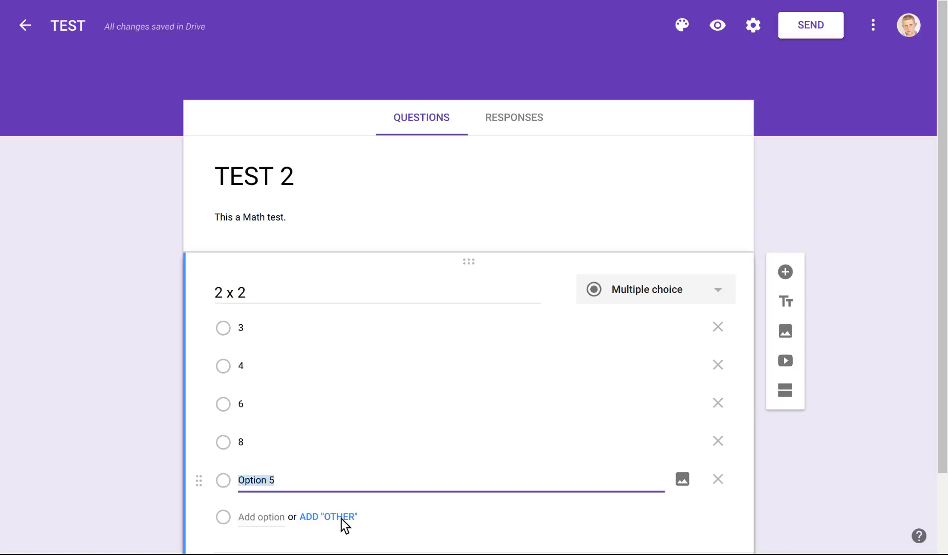
pyautogui.scroll(-2, 350, 500)
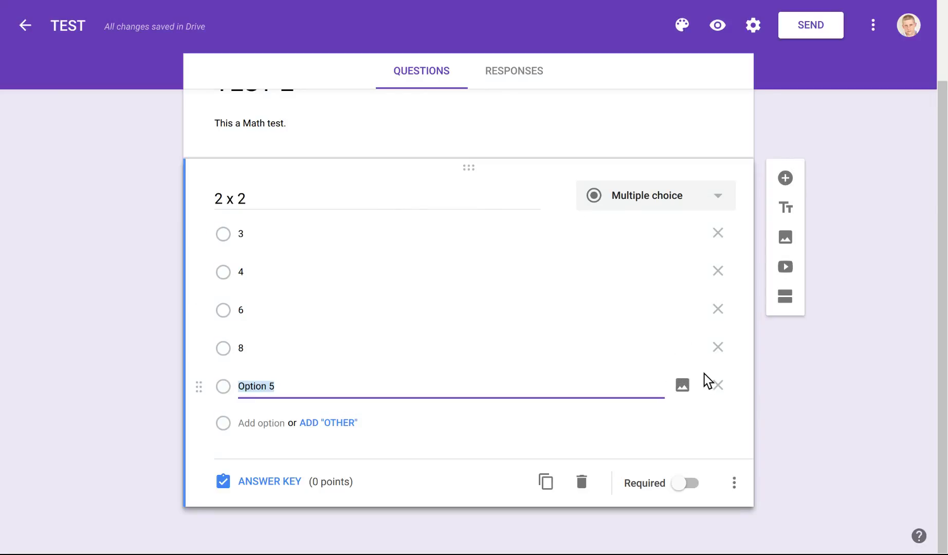
# Remove the surplus fifth answer option from the "2 x 2" question and make the question required.
pyautogui.click(718, 385)
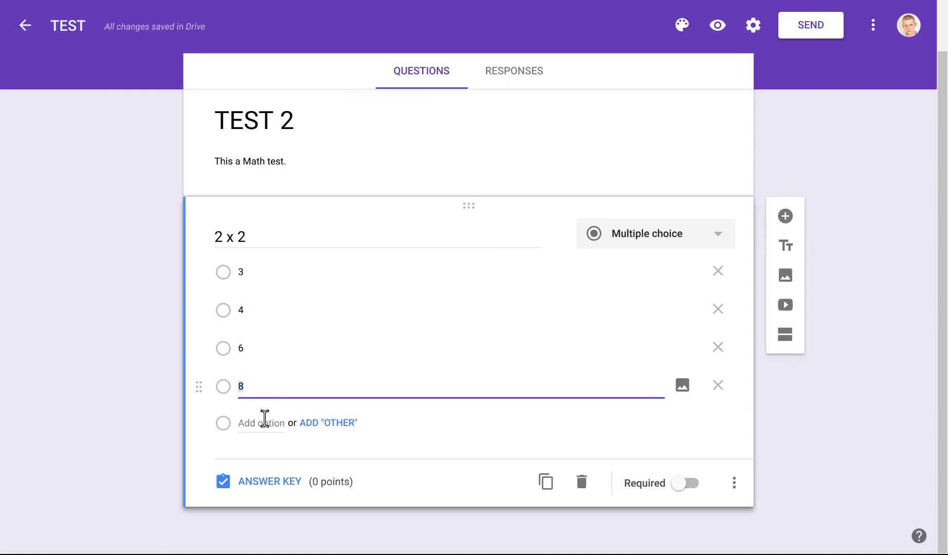
pyautogui.click(689, 484)
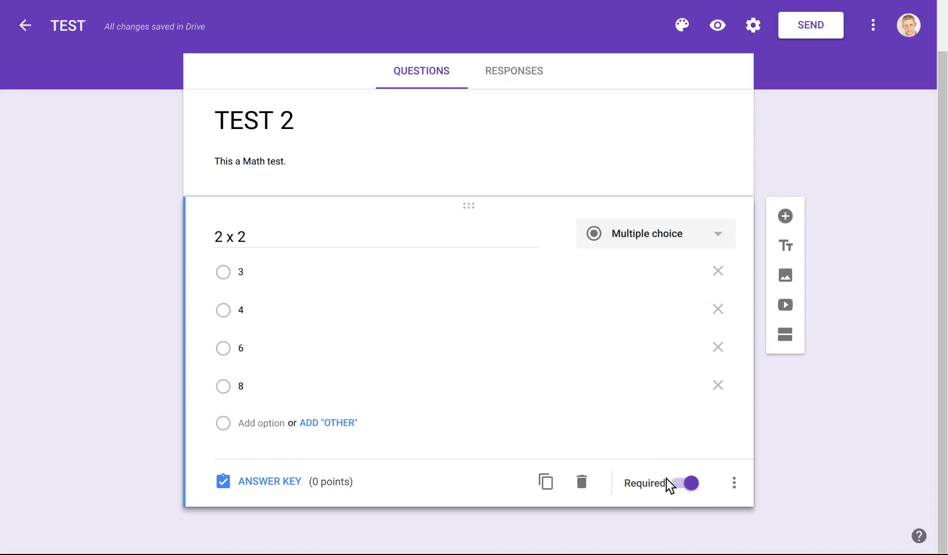
# Show the description of the "2 x 2" question and enter "What is the answer." in it.
pyautogui.click(734, 486)
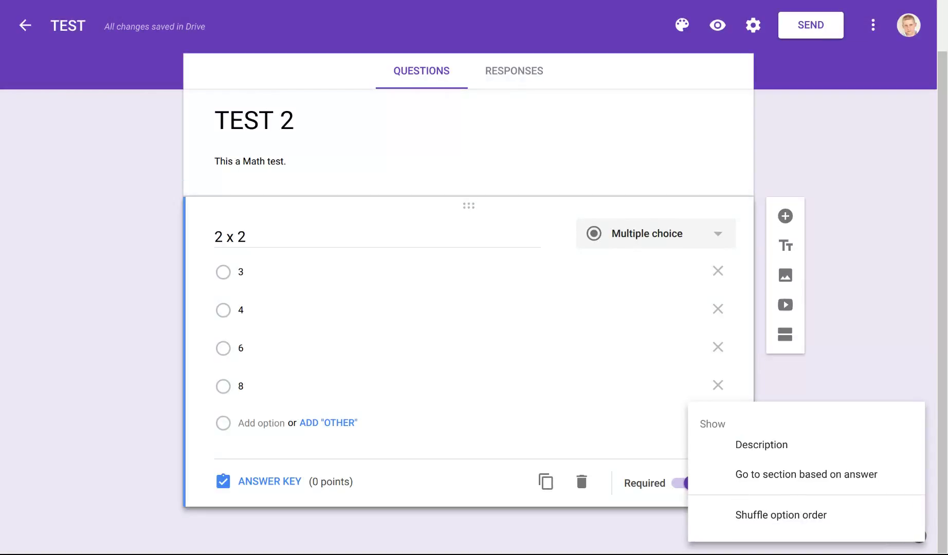
pyautogui.click(751, 445)
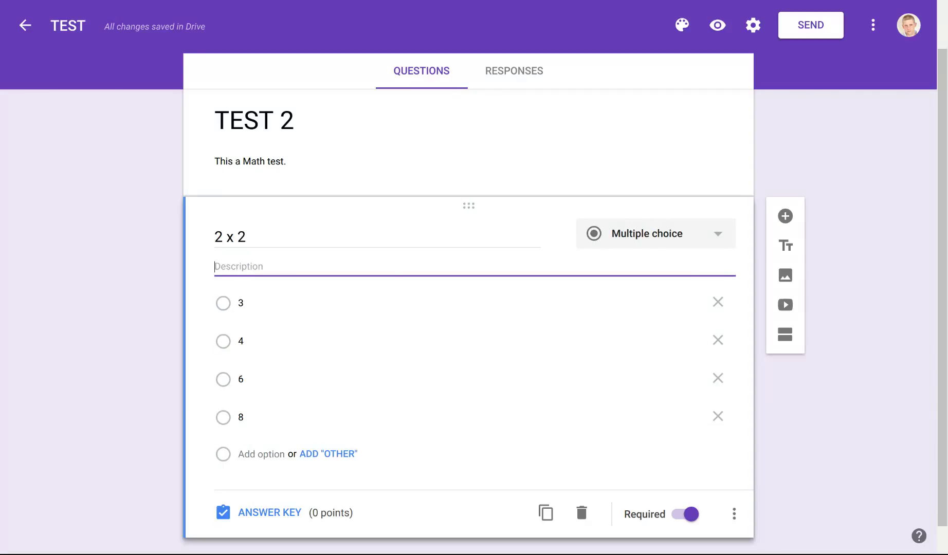
pyautogui.write('What ')
pyautogui.write('e')
pyautogui.write('s the answer.')
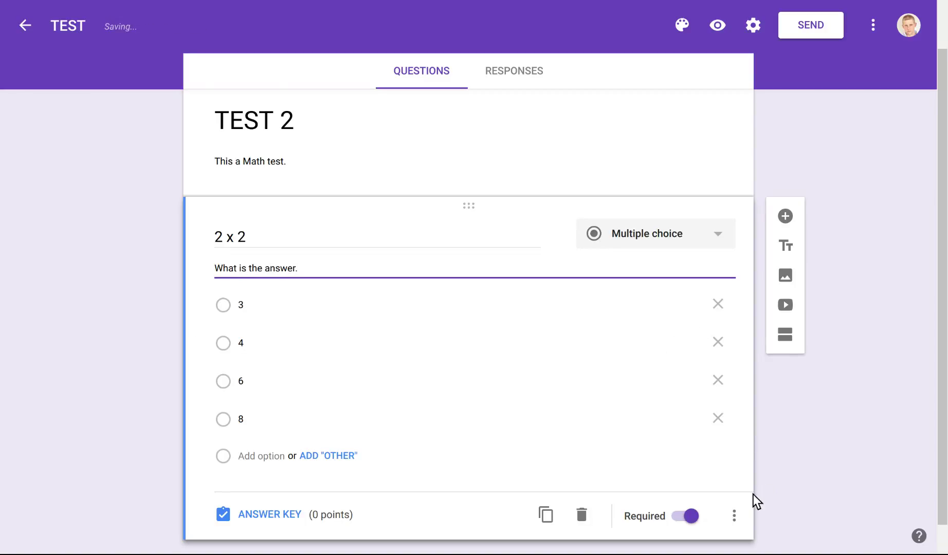
# Enable shuffled option order for the "2 x 2" question and check that the setting is on.
pyautogui.click(734, 516)
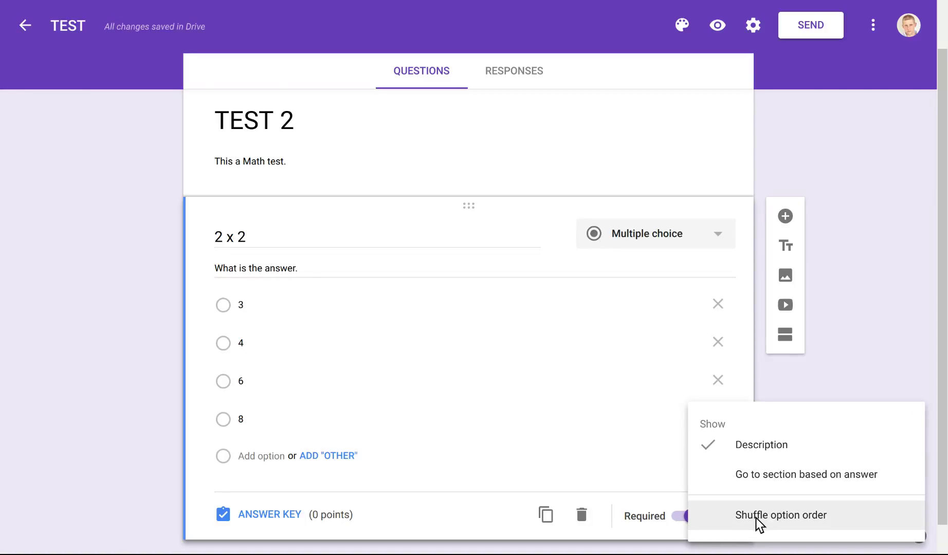
pyautogui.click(758, 520)
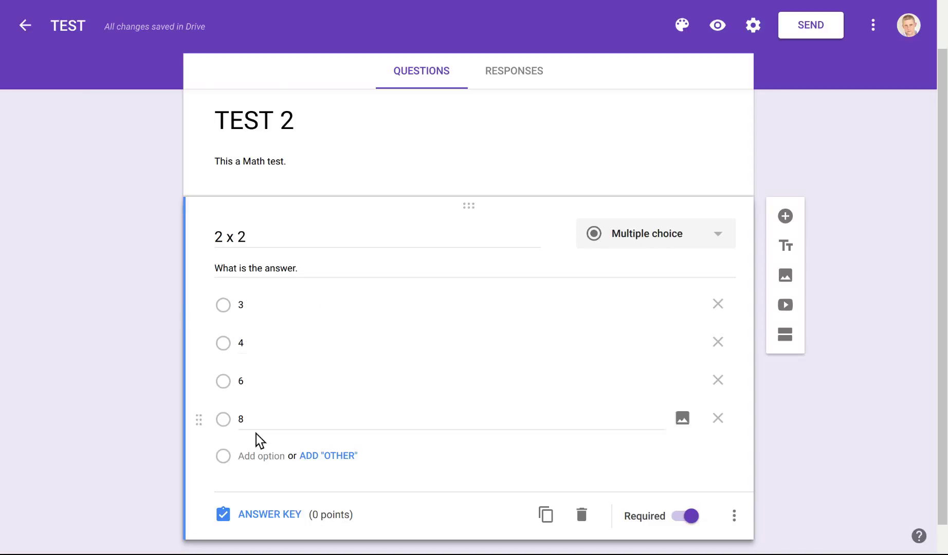
pyautogui.click(737, 517)
pyautogui.click(742, 515)
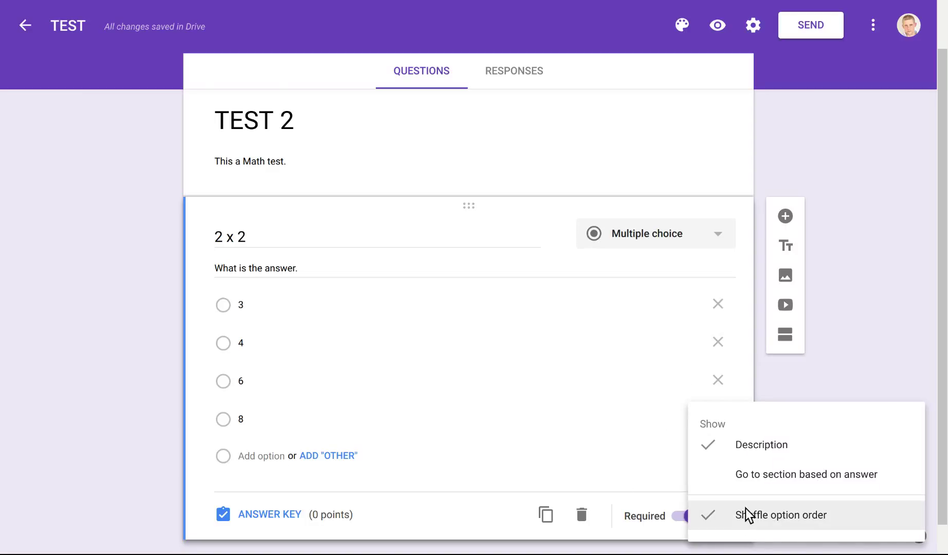
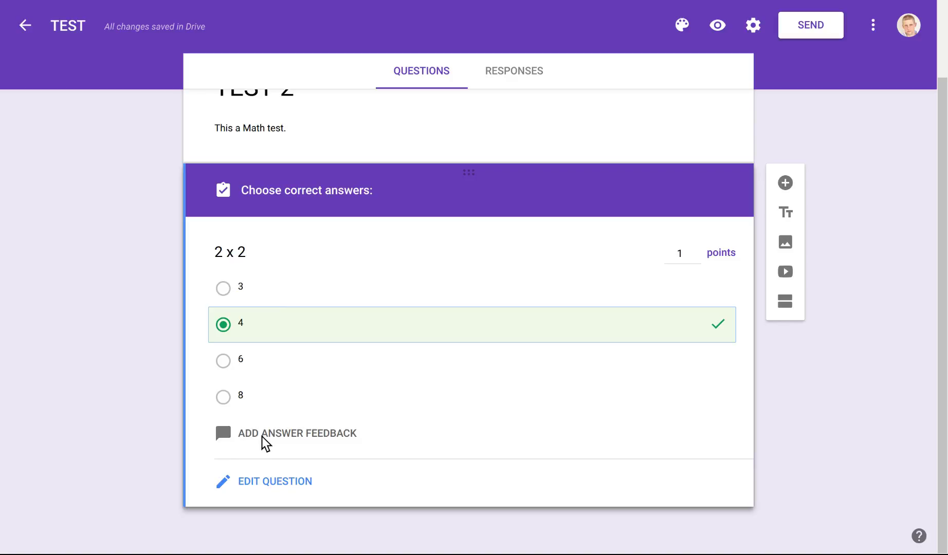
# Examine the feedback settings for incorrect and correct answers of the "2 x 2" question, including the link fields, and leave without saving.
pyautogui.click(275, 434)
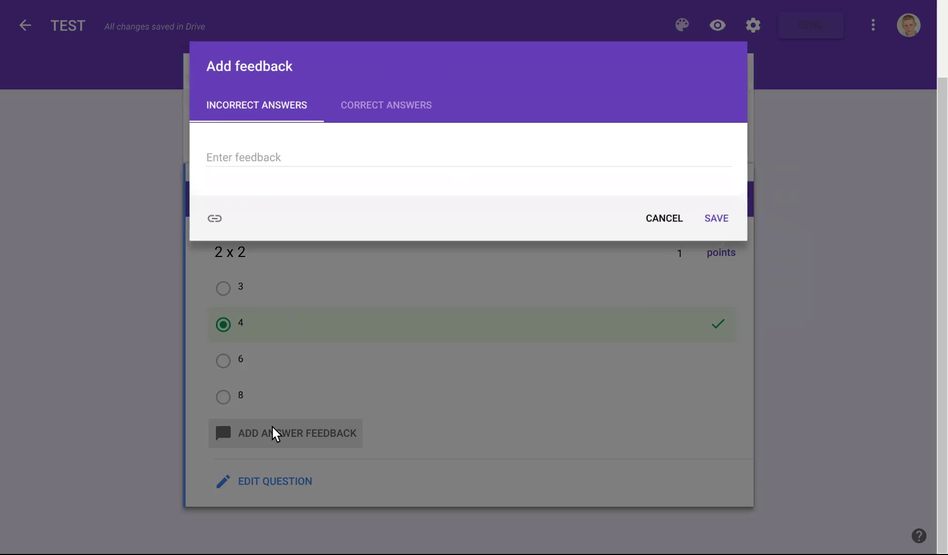
pyautogui.click(252, 158)
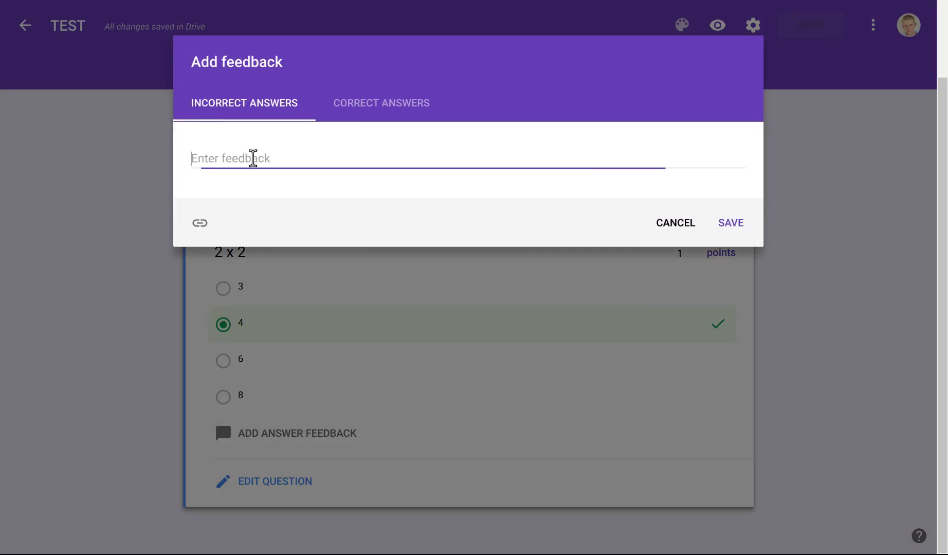
pyautogui.click(416, 102)
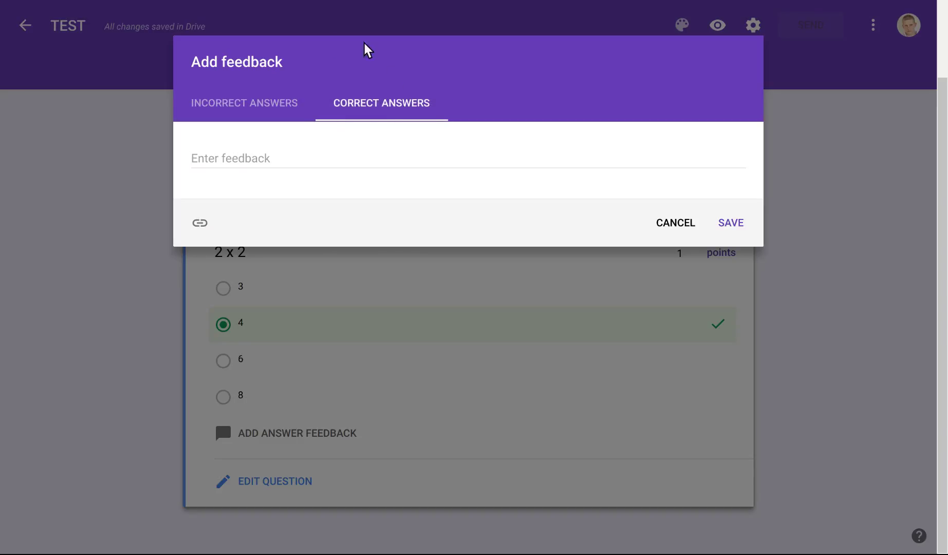
pyautogui.click(294, 107)
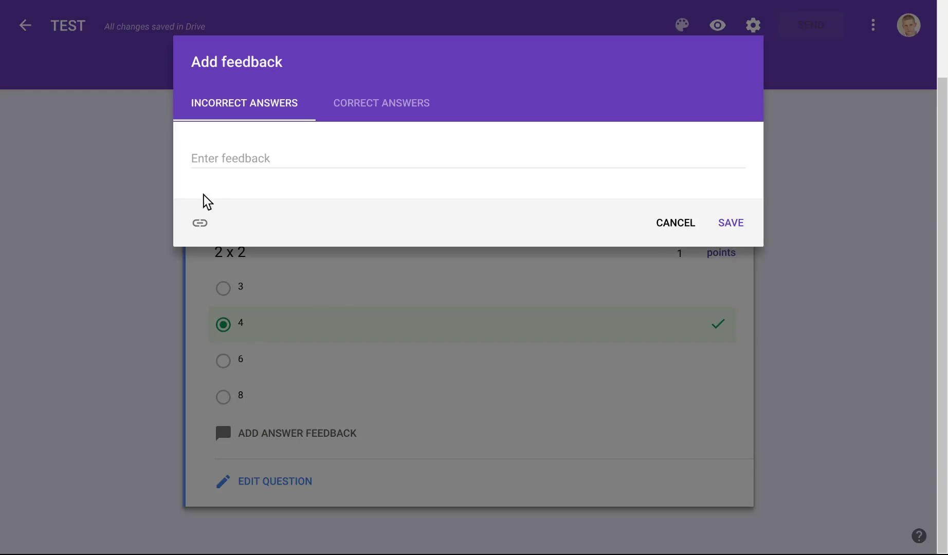
pyautogui.click(199, 223)
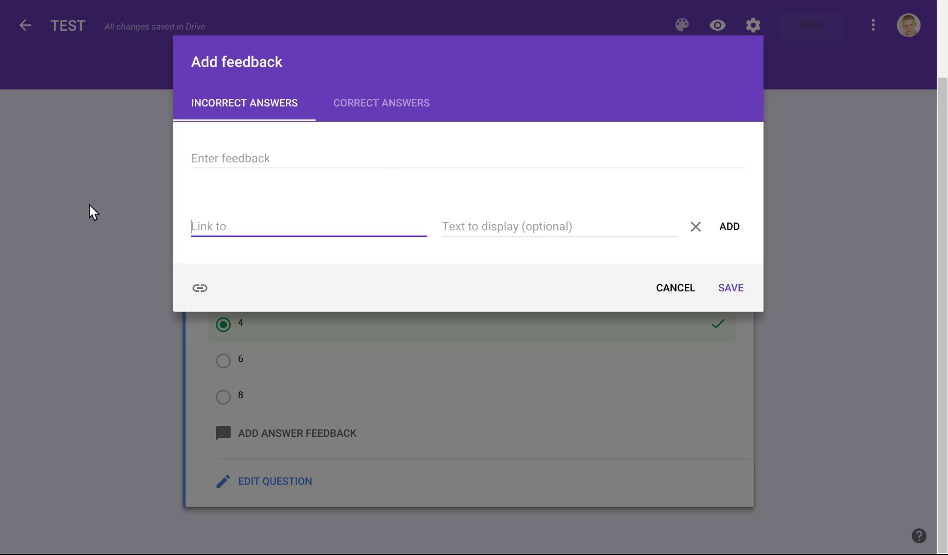
pyautogui.click(340, 111)
pyautogui.click(282, 112)
pyautogui.click(247, 157)
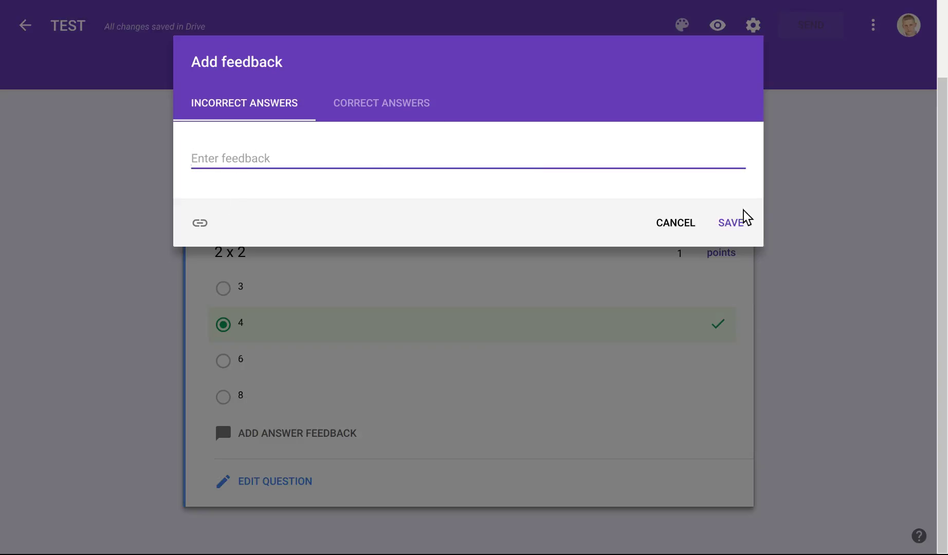
pyautogui.click(676, 224)
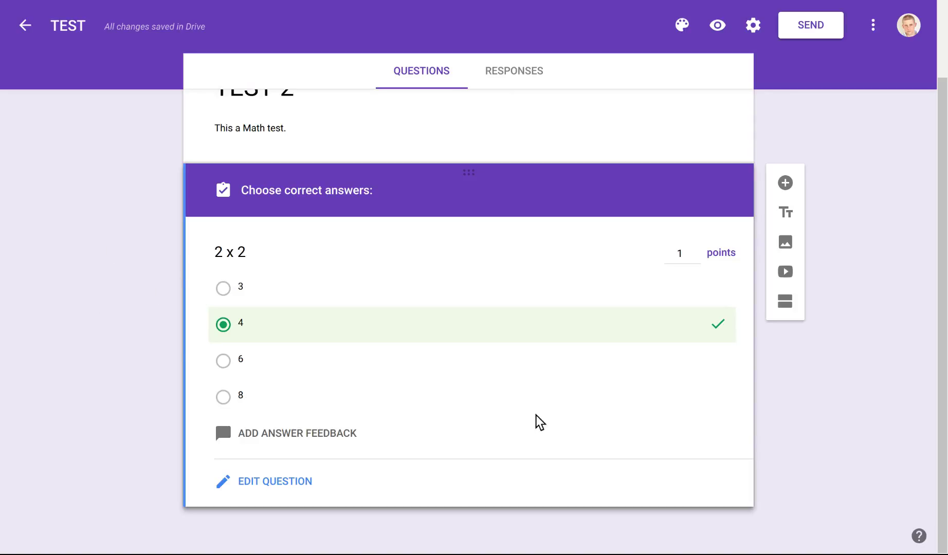
# Return to editing the "2 x 2" question, duplicate it and change the copy's text to "3 x 2".
pyautogui.scroll(2, 831, 398)
pyautogui.scroll(-2, 832, 398)
pyautogui.click(268, 476)
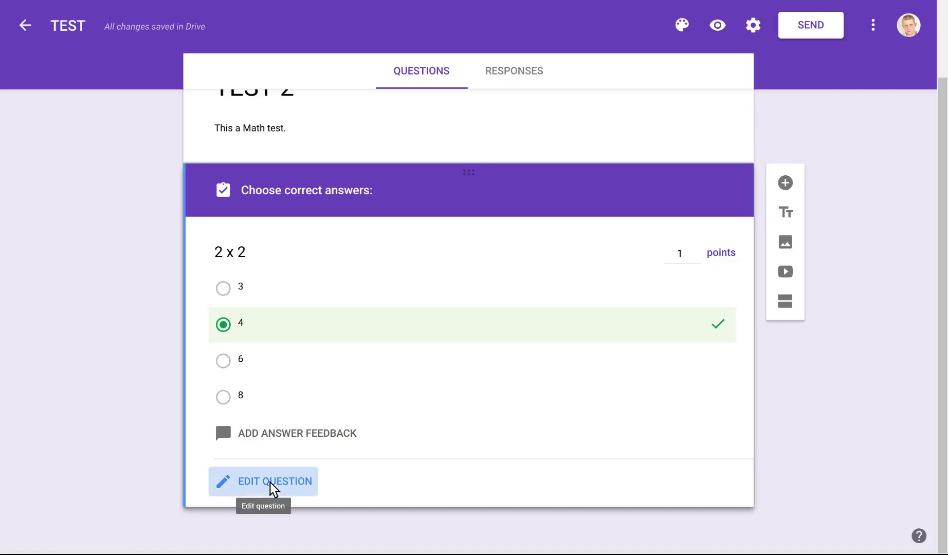
pyautogui.moveTo(298, 326)
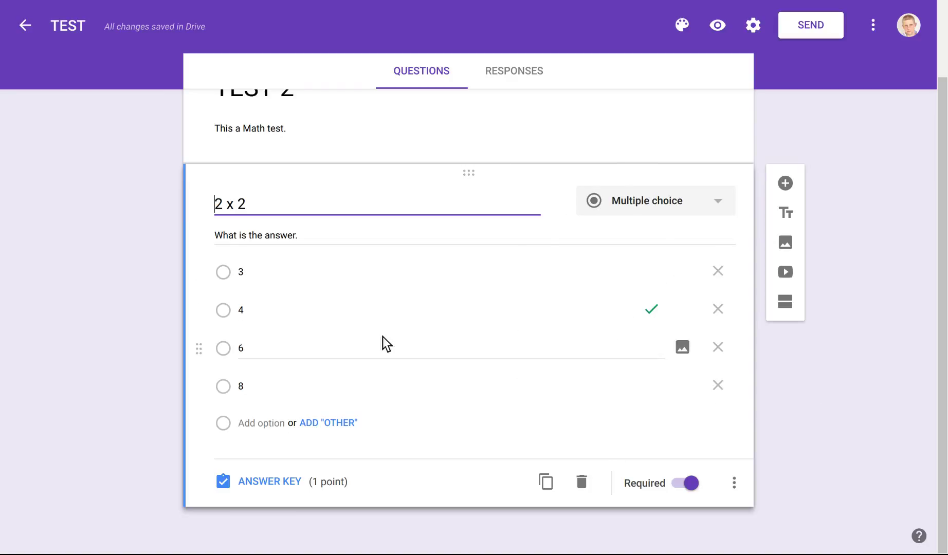
pyautogui.click(546, 482)
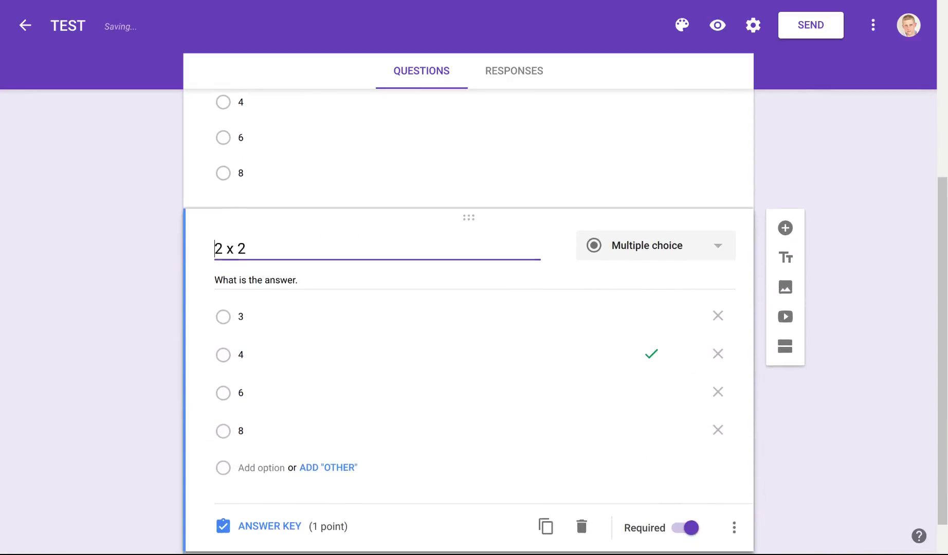
pyautogui.click(222, 246)
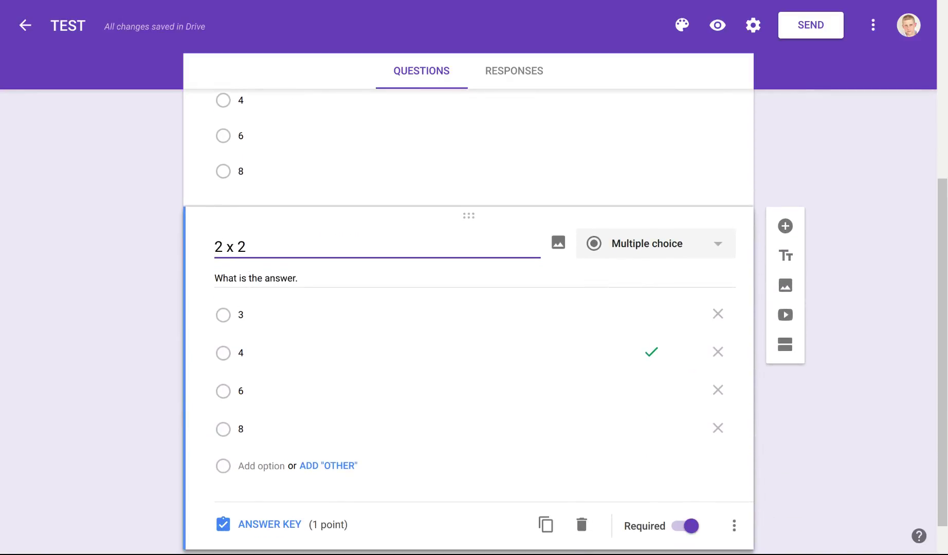
pyautogui.press('BackSpace')
pyautogui.write('3')
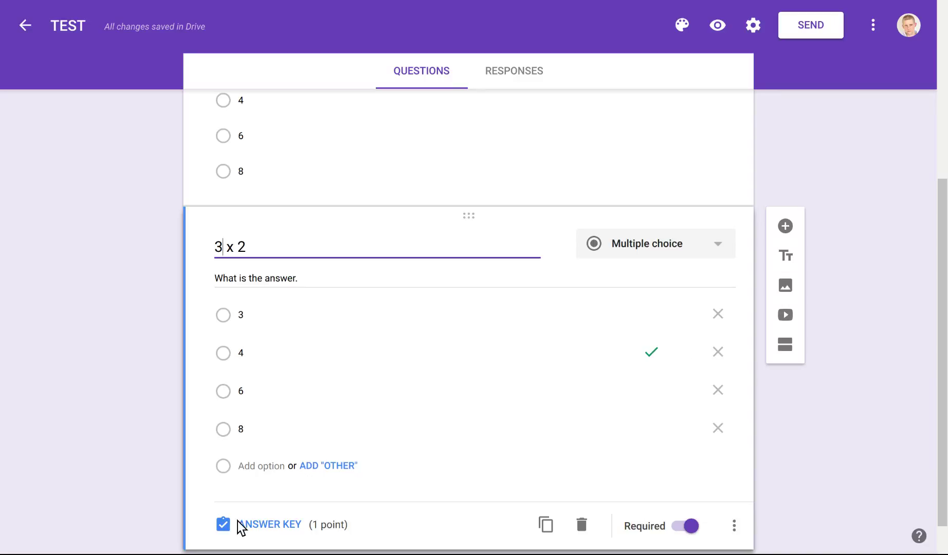
# Set 6 as the only correct answer in the answer key of the "3 x 2" question.
pyautogui.click(266, 528)
pyautogui.click(303, 421)
pyautogui.click(723, 377)
pyautogui.click(329, 379)
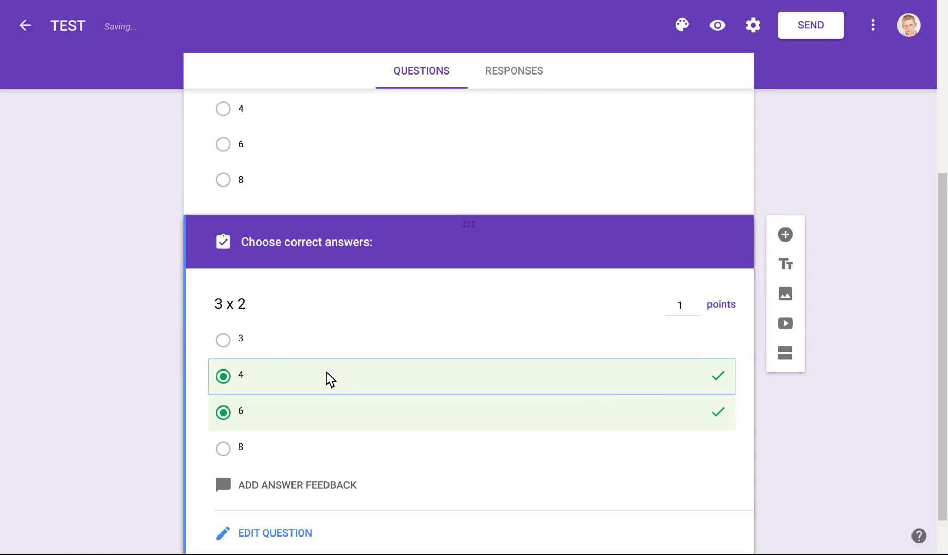
pyautogui.click(353, 343)
pyautogui.click(351, 339)
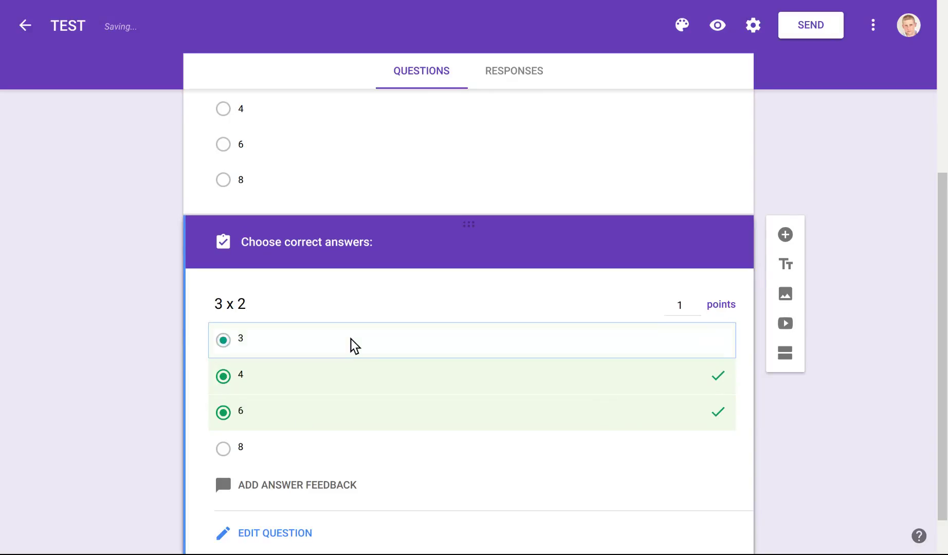
pyautogui.click(343, 364)
pyautogui.click(344, 351)
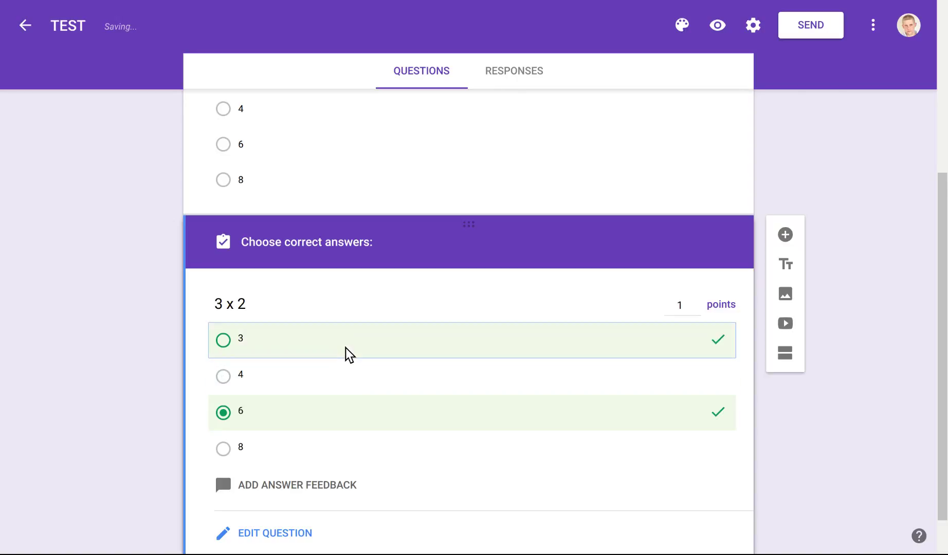
pyautogui.click(339, 377)
pyautogui.click(342, 345)
pyautogui.click(336, 381)
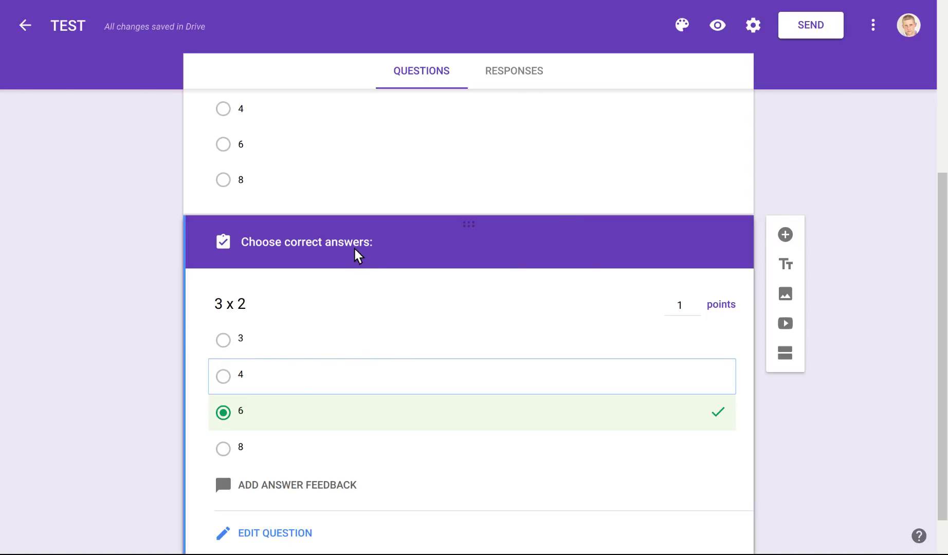
# Return to editing the "3 x 2" question and change its type to Dropdown.
pyautogui.scroll(-1, 147, 383)
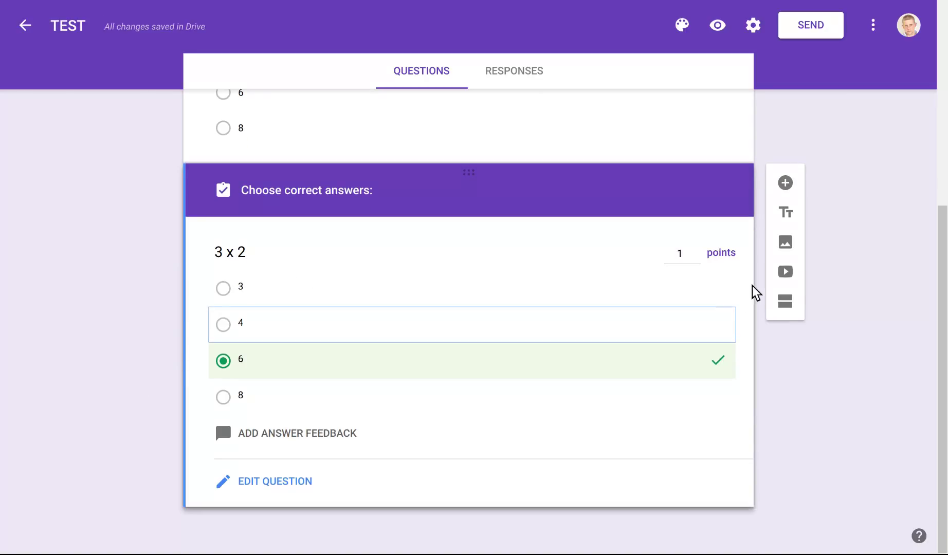
pyautogui.click(278, 483)
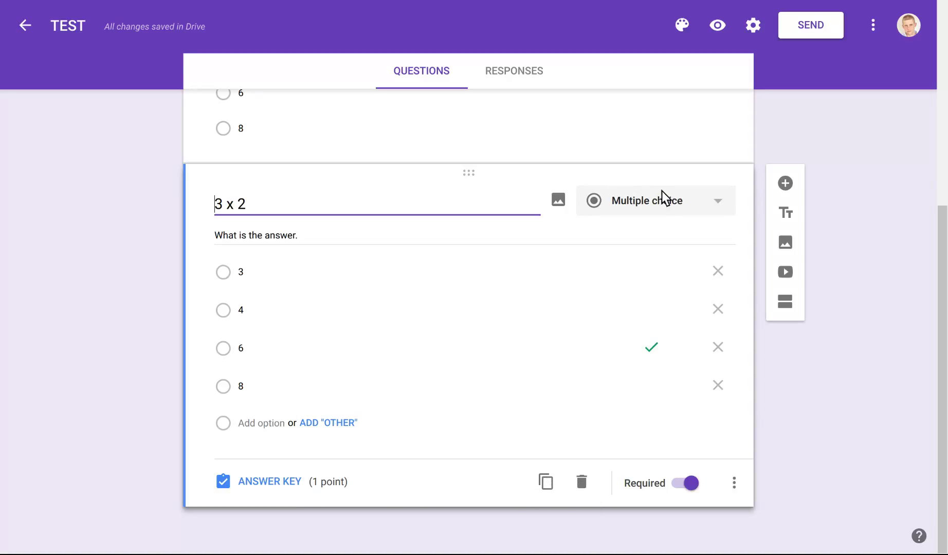
pyautogui.click(672, 205)
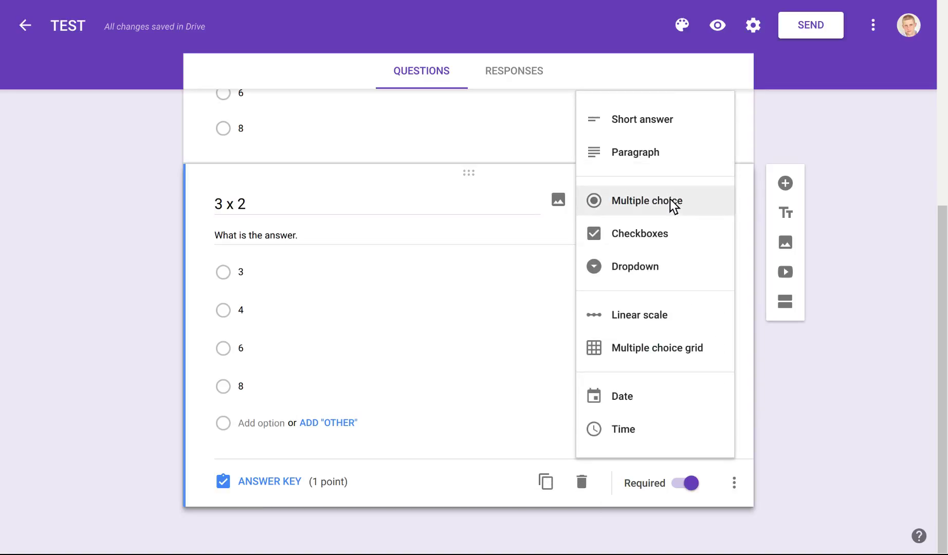
pyautogui.click(629, 271)
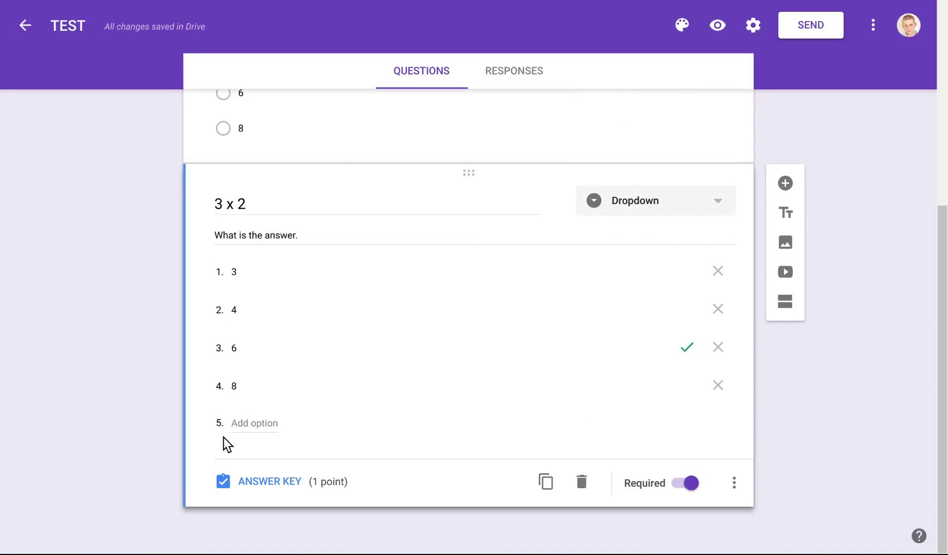
# Duplicate the "3 x 2" dropdown question and set the copy's type to Checkboxes.
pyautogui.click(546, 482)
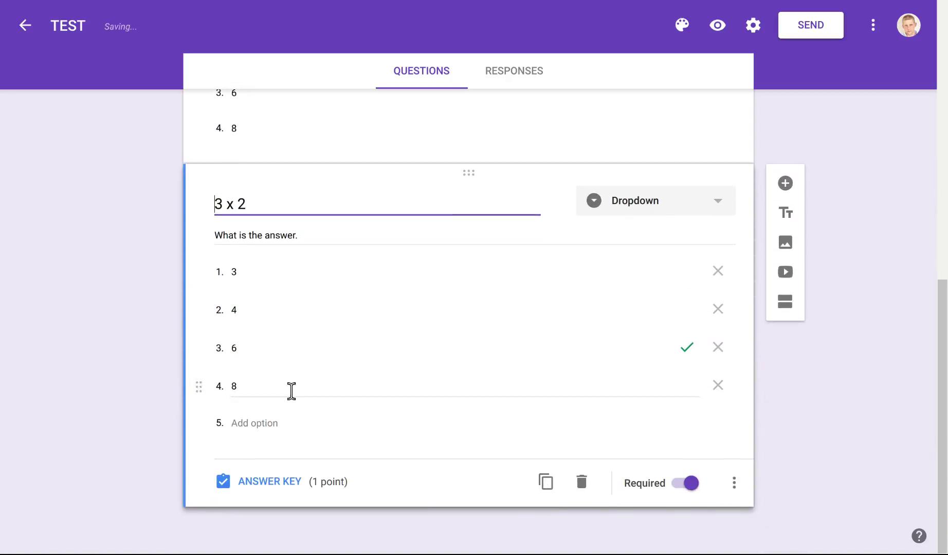
pyautogui.click(690, 205)
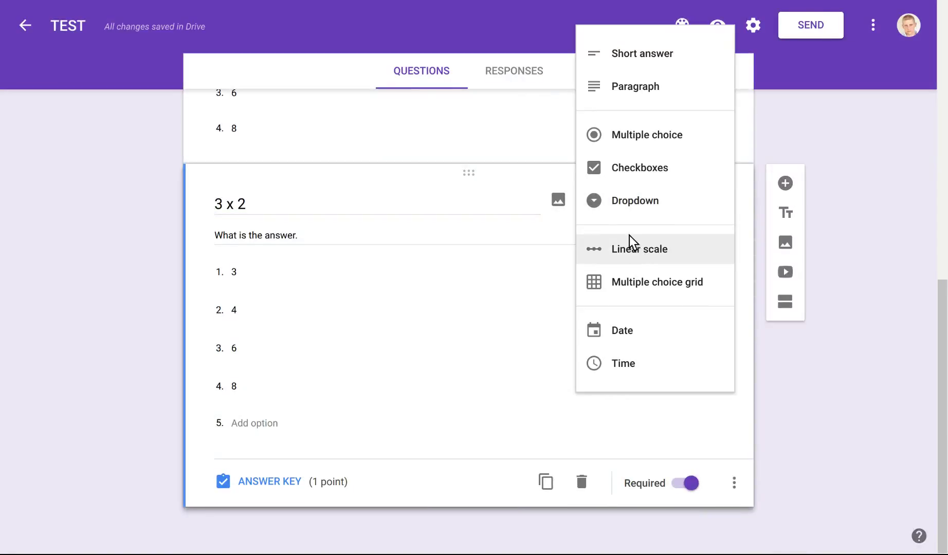
pyautogui.click(623, 168)
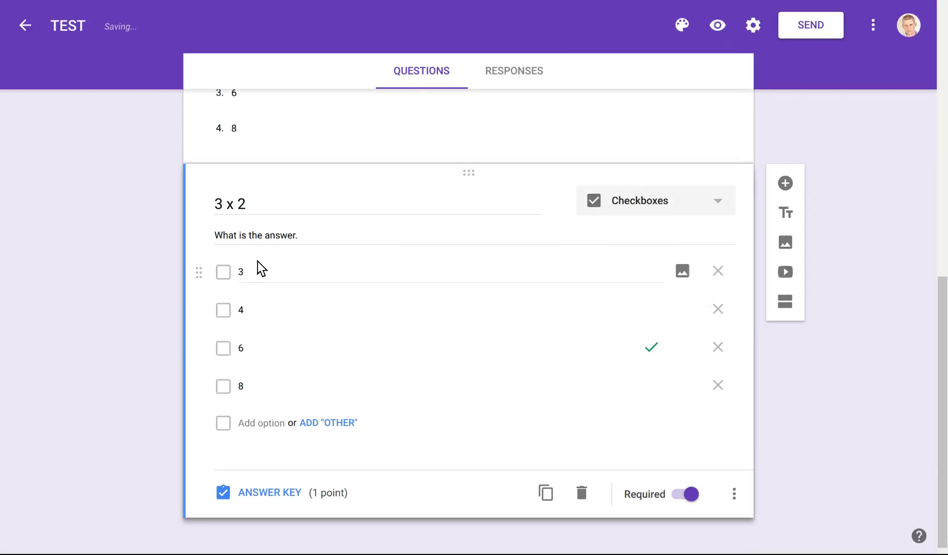
# Change the text of the checkbox question to "4 x 2".
pyautogui.tripleClick(266, 204)
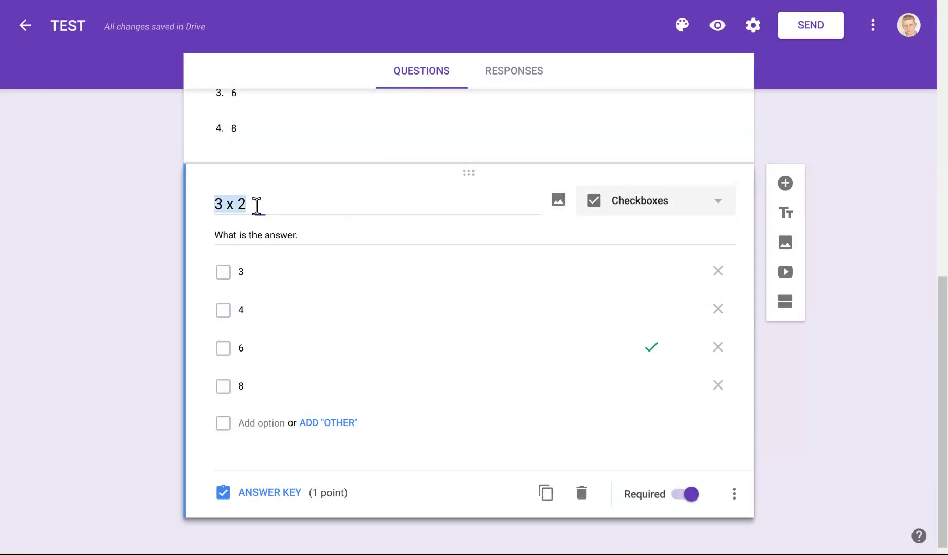
pyautogui.click(225, 206)
pyautogui.press('BackSpace')
pyautogui.write('4')
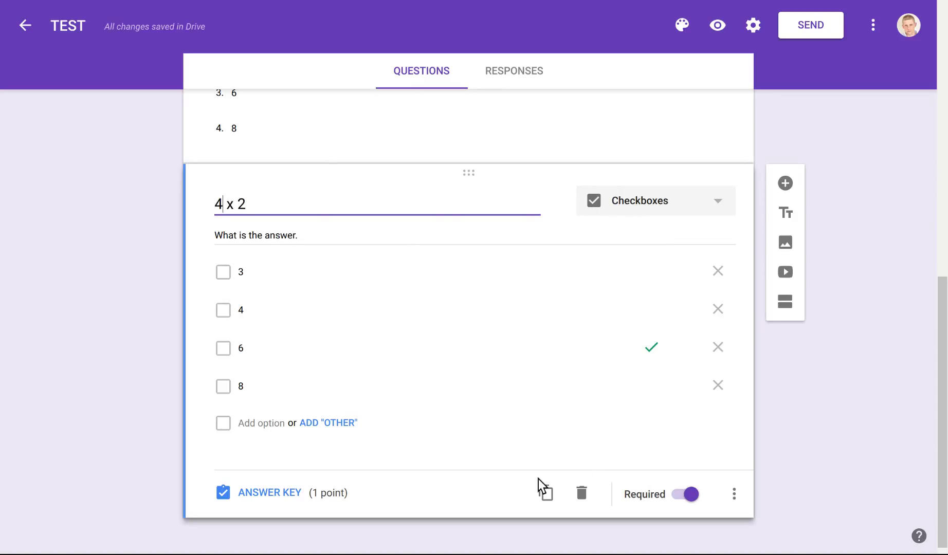
# Set 8 as the only correct answer in the answer key of the "4 x 2" question and return to editing the question.
pyautogui.click(252, 491)
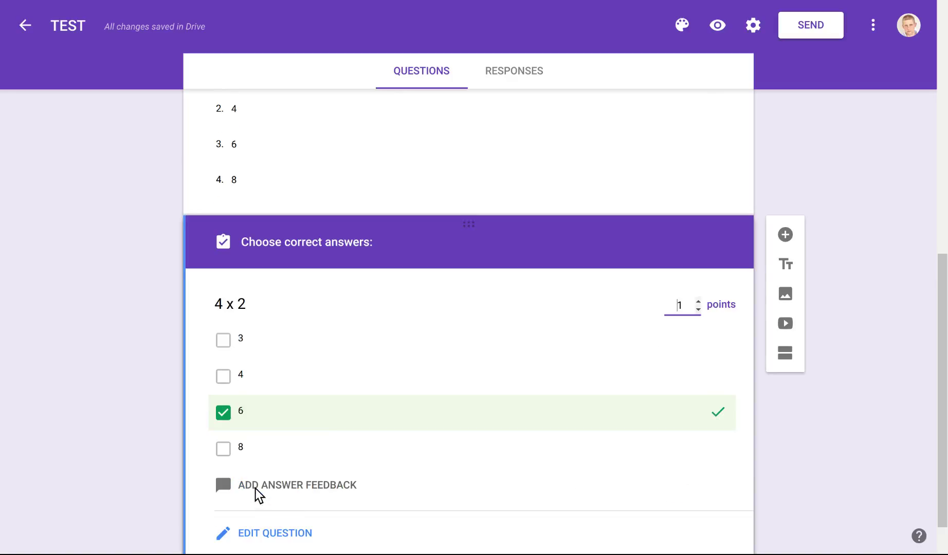
pyautogui.click(220, 446)
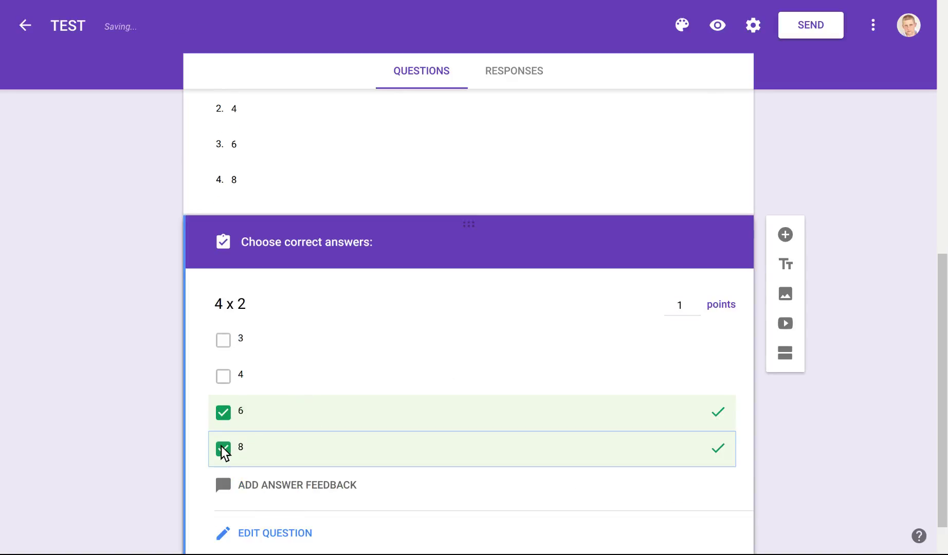
pyautogui.click(494, 418)
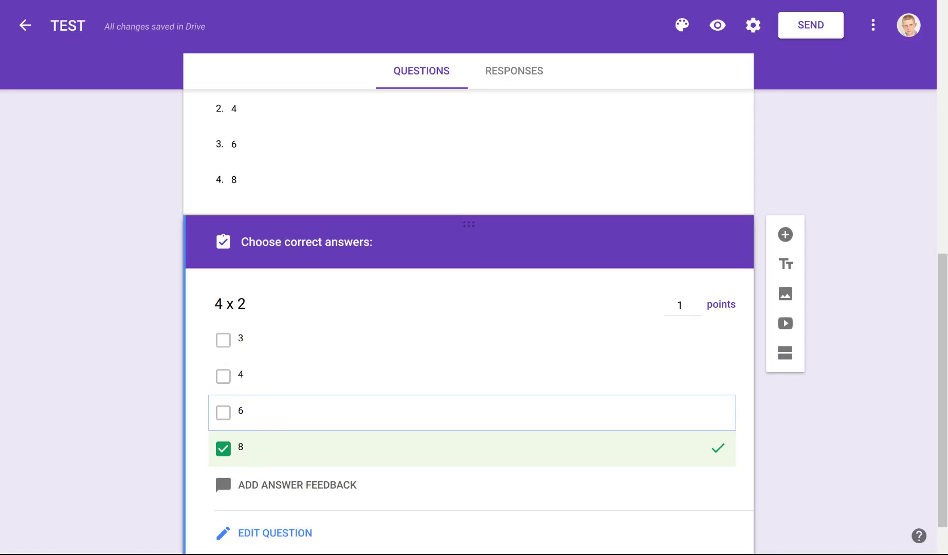
pyautogui.scroll(-1, 154, 333)
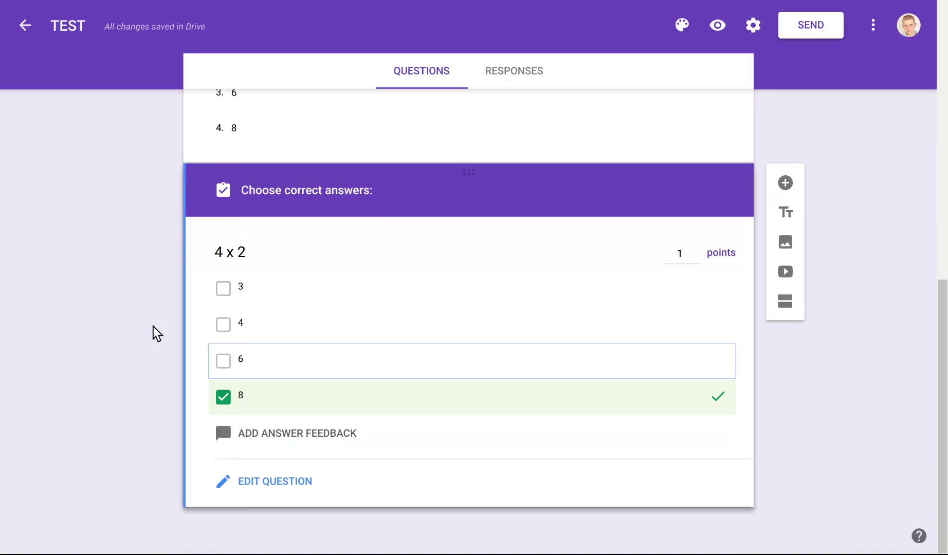
pyautogui.click(278, 480)
# Turn on answer-based section navigation for the "2 x 2" question and view the destinations offered for answer 3.
pyautogui.scroll(10, 535, 329)
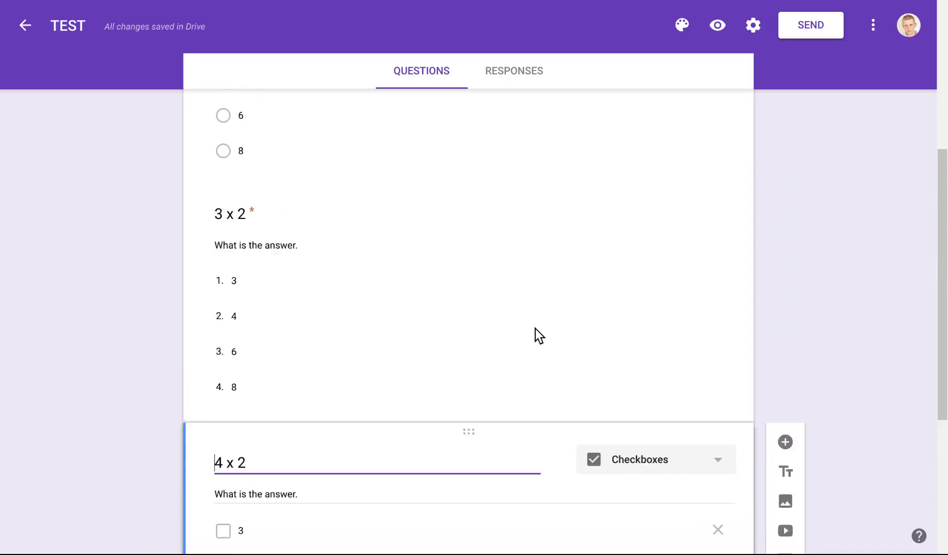
pyautogui.scroll(5, 535, 329)
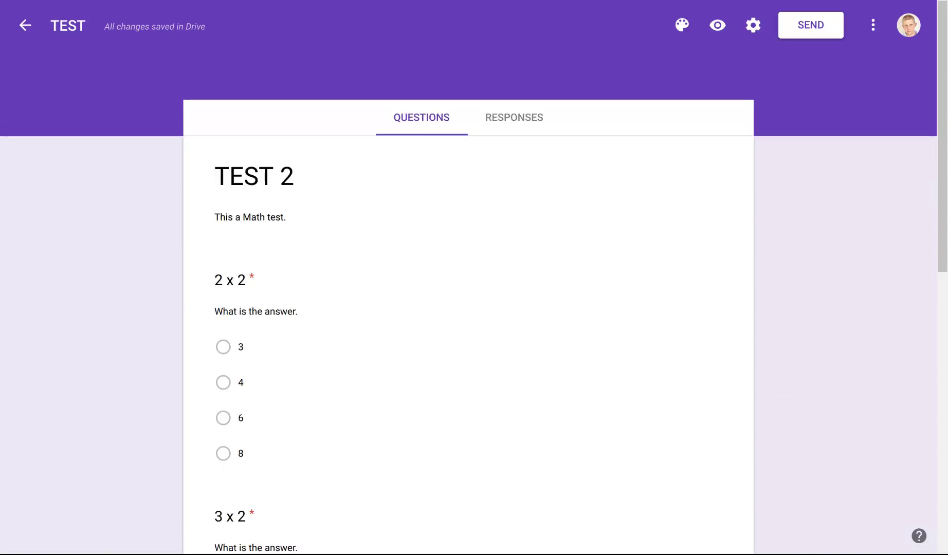
pyautogui.scroll(4, 536, 329)
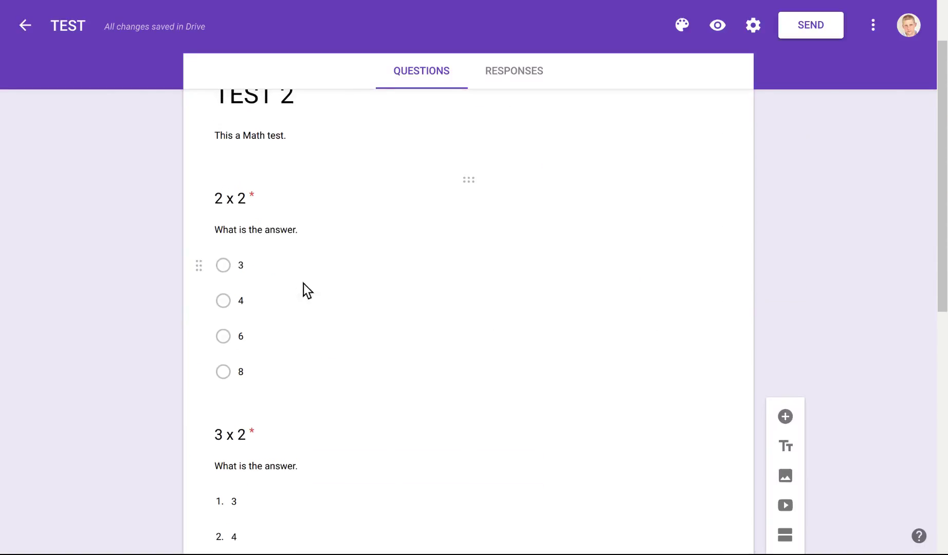
pyautogui.click(335, 300)
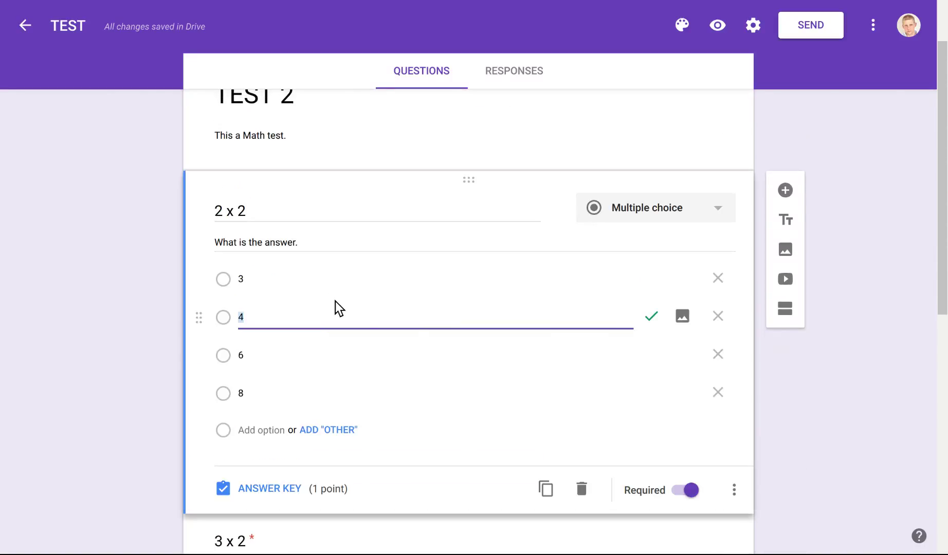
pyautogui.click(734, 490)
pyautogui.click(702, 478)
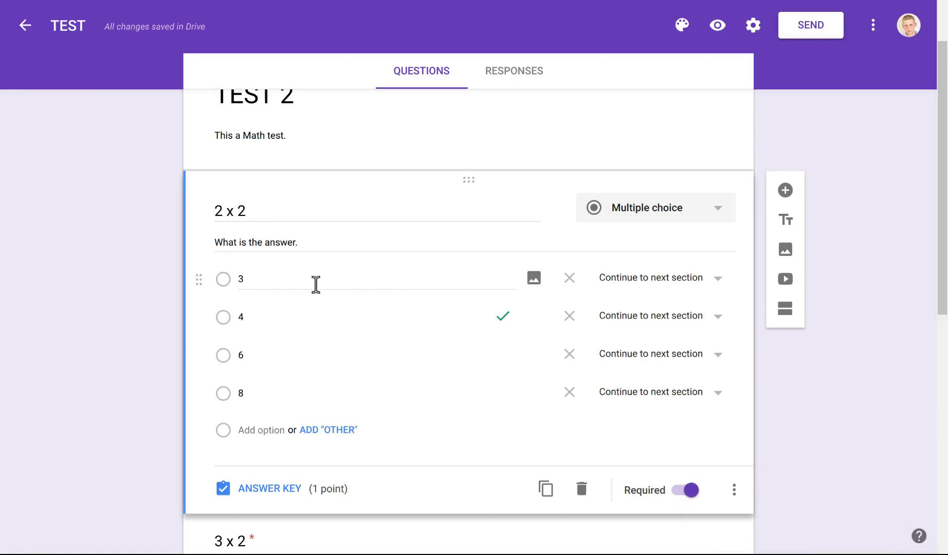
pyautogui.click(695, 278)
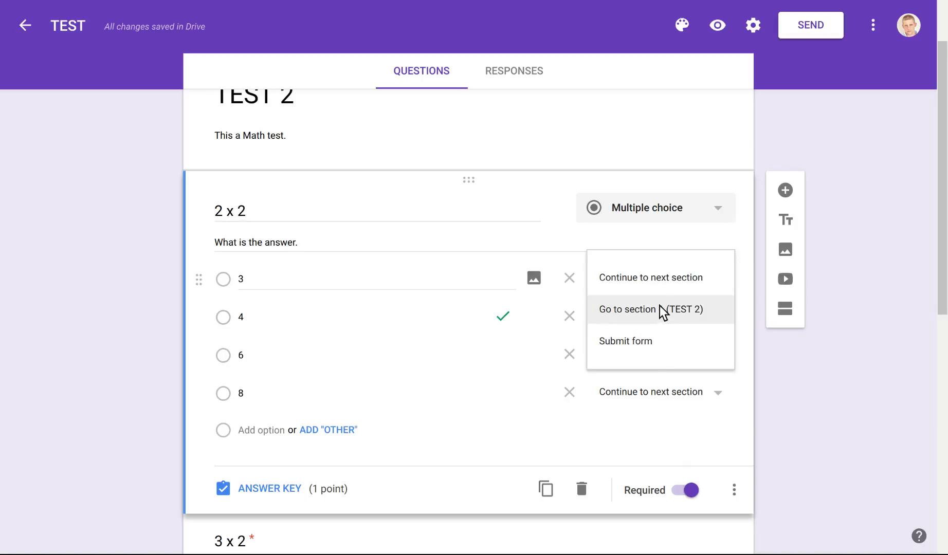
pyautogui.click(653, 240)
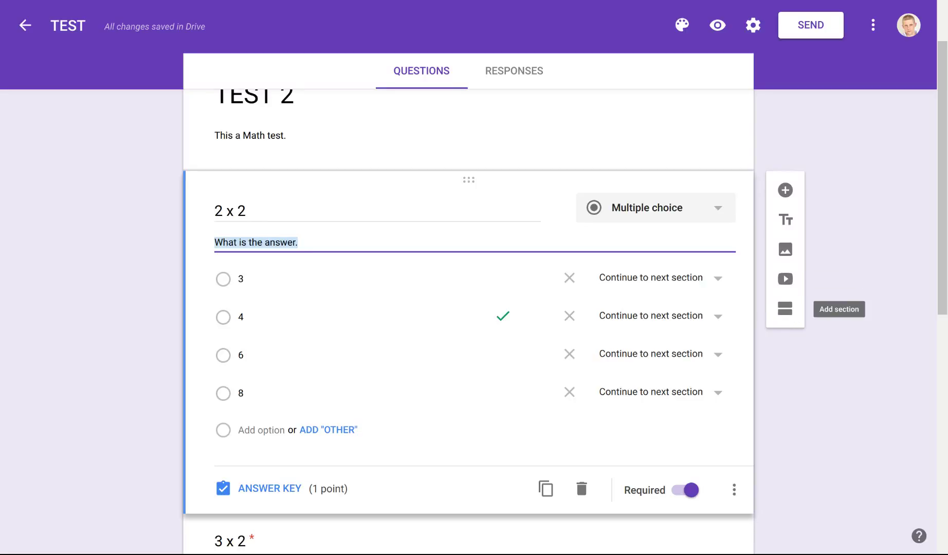
# Add a new section directly after the "2 x 2" question.
pyautogui.click(785, 309)
pyautogui.scroll(-2, 450, 356)
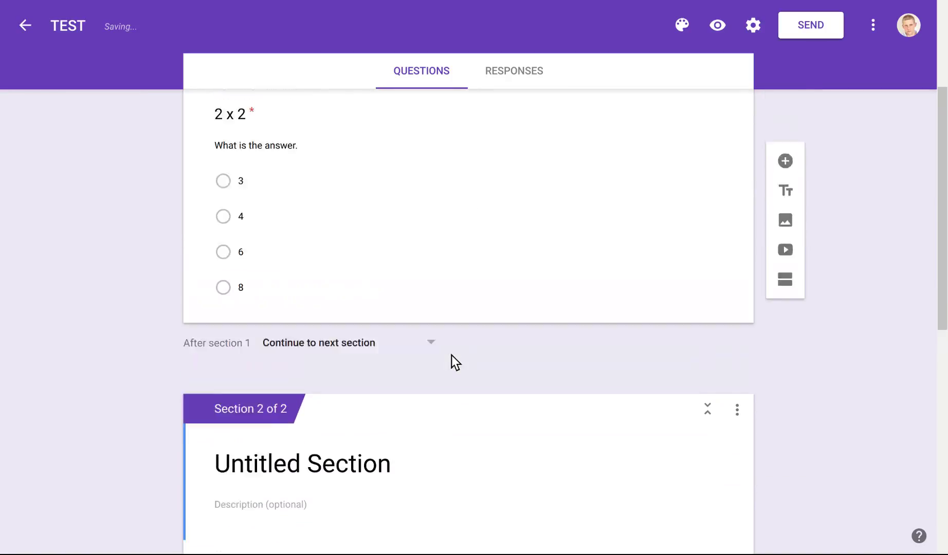
pyautogui.scroll(2, 451, 356)
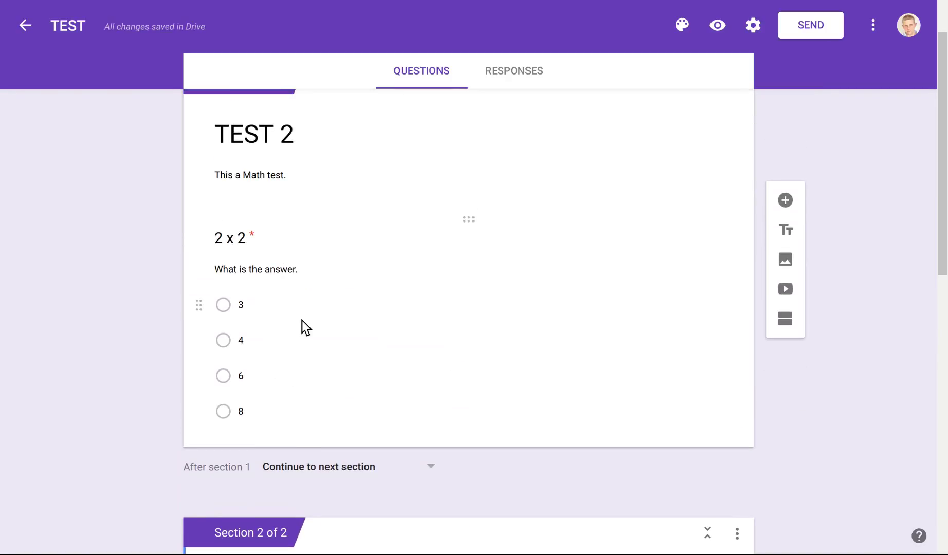
# Examine how the questions are divided between the first and second sections of the form.
pyautogui.scroll(-6, 301, 320)
pyautogui.scroll(4, 304, 325)
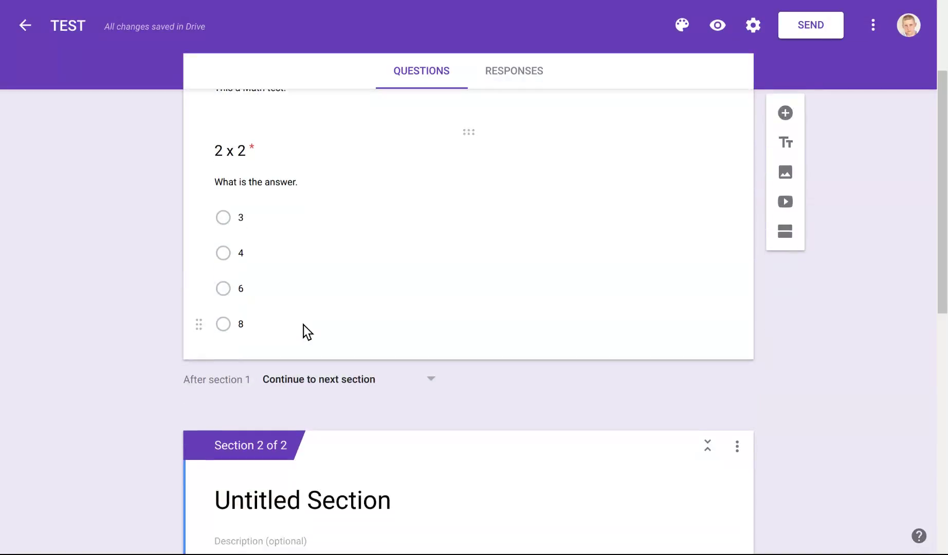
pyautogui.scroll(-3, 304, 325)
pyautogui.scroll(4, 304, 325)
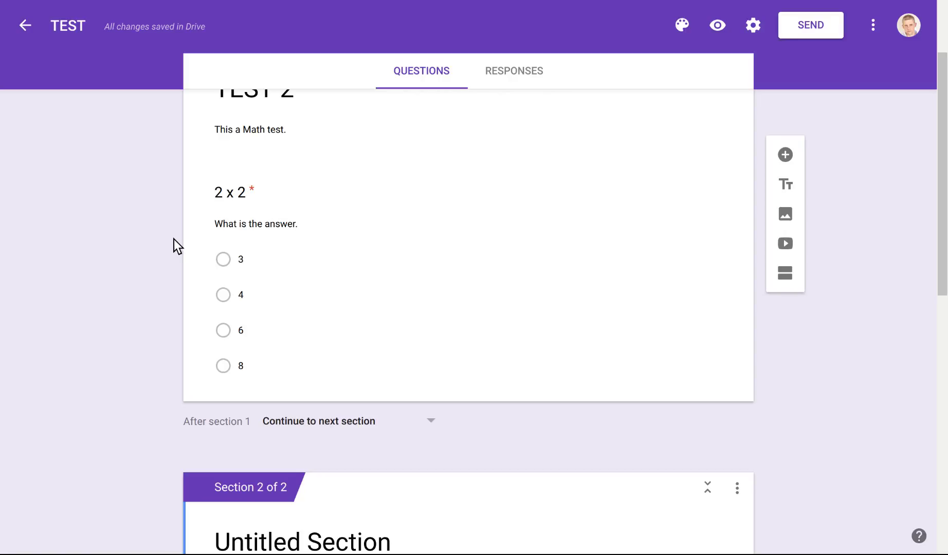
pyautogui.scroll(-6, 654, 360)
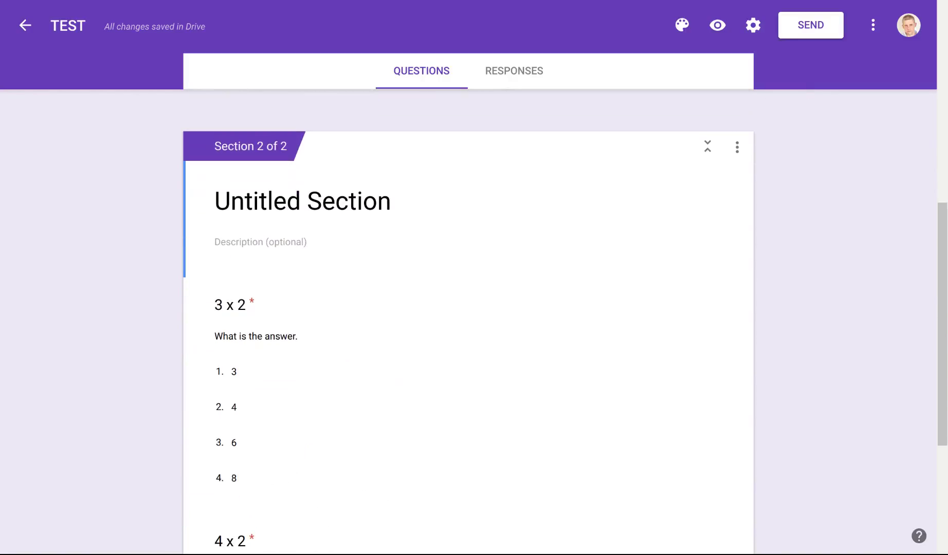
pyautogui.scroll(5, 654, 361)
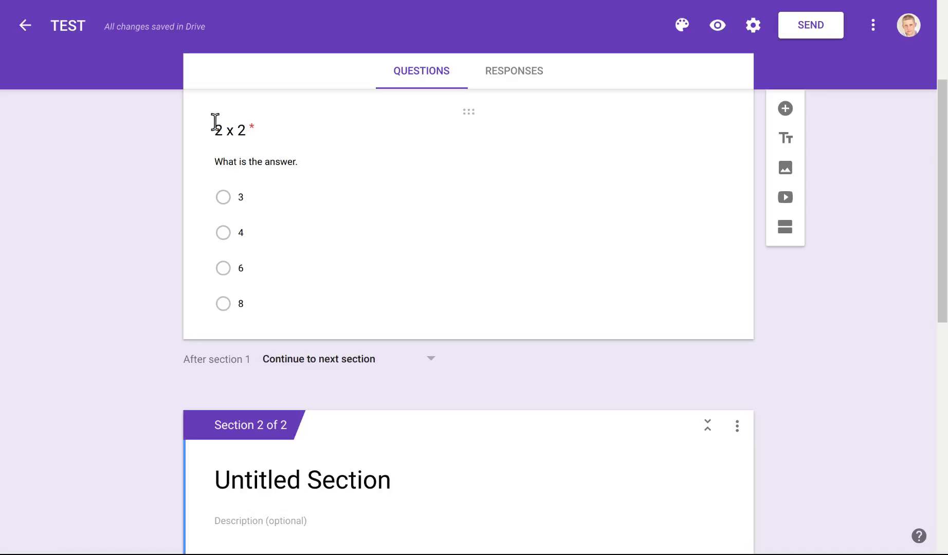
pyautogui.scroll(-7, 397, 293)
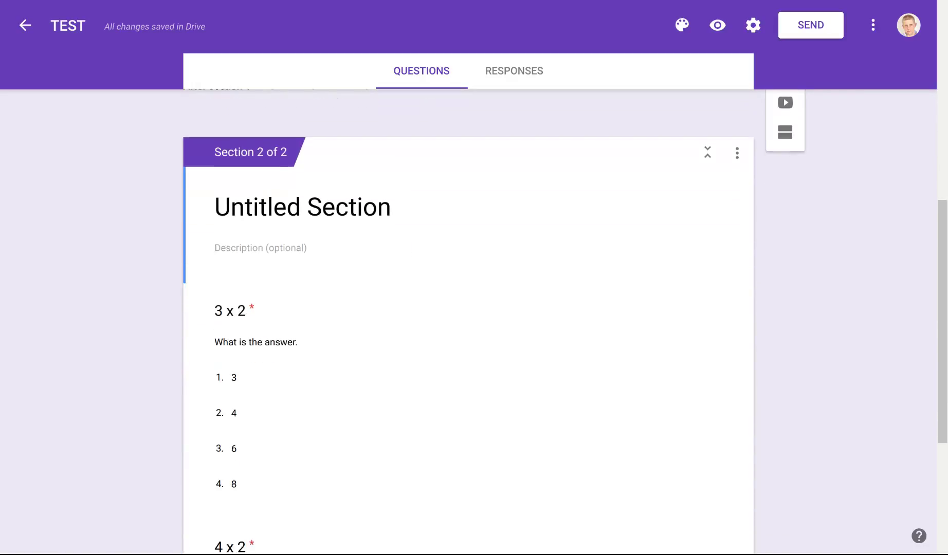
pyautogui.scroll(-2, 404, 314)
# Add another new section directly after the "3 x 2" question.
pyautogui.scroll(3, 396, 303)
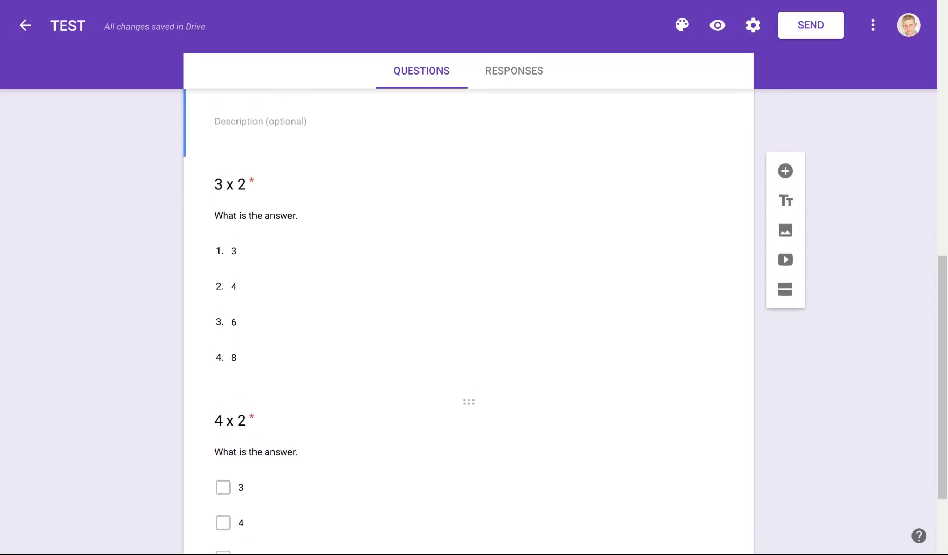
pyautogui.click(504, 255)
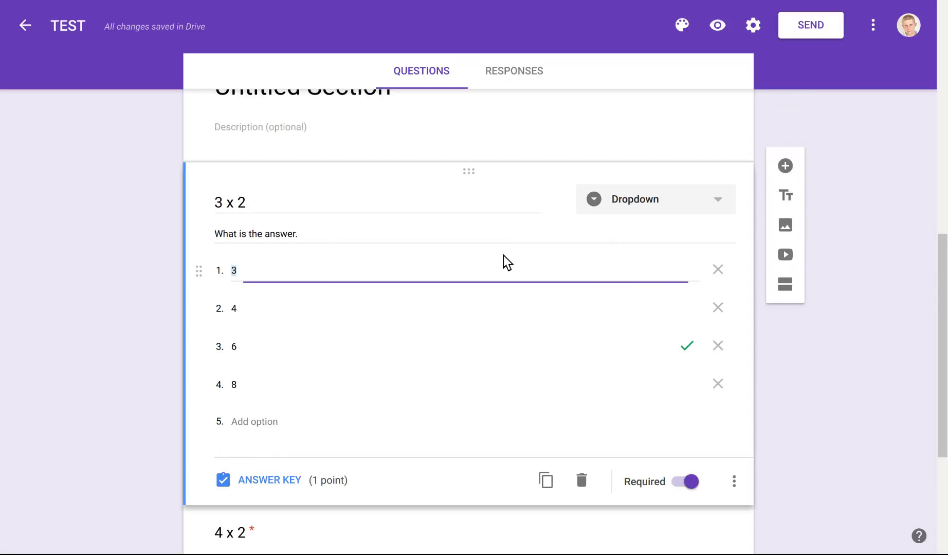
pyautogui.click(786, 302)
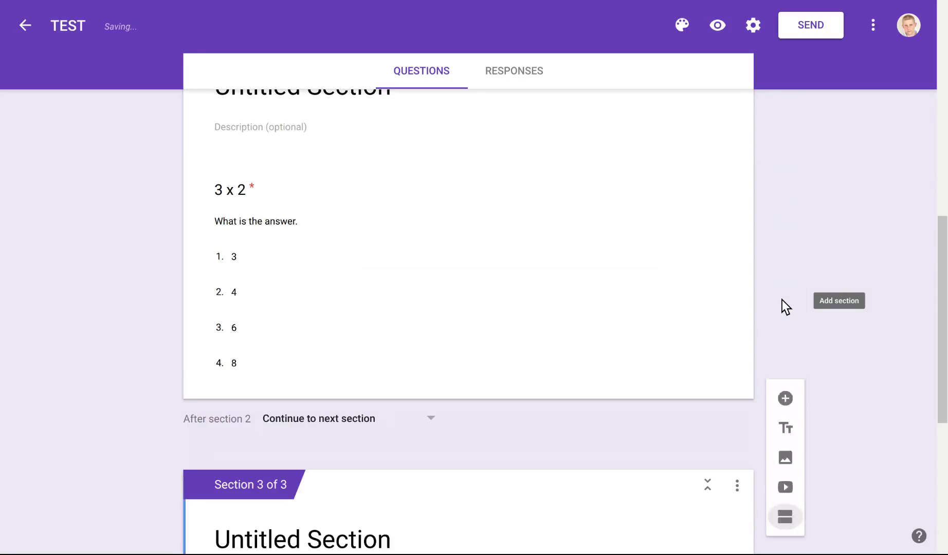
# Review all three sections of the form and the question that each one contains.
pyautogui.scroll(10, 88, 328)
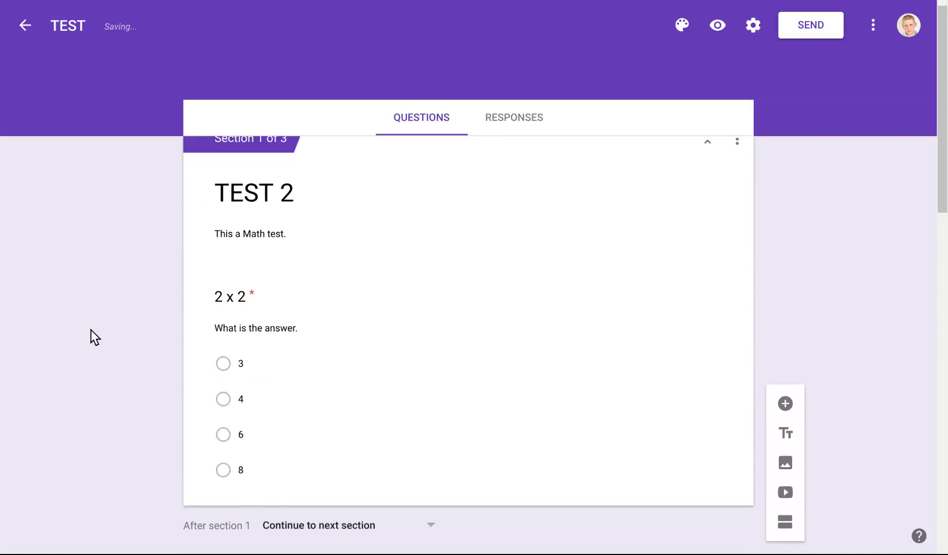
pyautogui.scroll(-10, 91, 330)
pyautogui.scroll(4, 91, 330)
pyautogui.scroll(5, 91, 331)
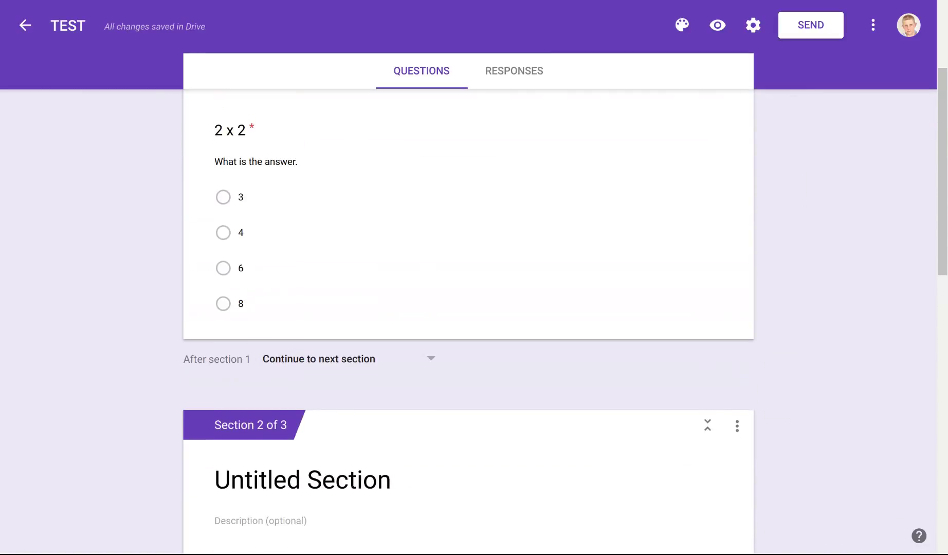
pyautogui.scroll(-14, 91, 330)
pyautogui.scroll(2, 91, 331)
pyautogui.scroll(14, 91, 330)
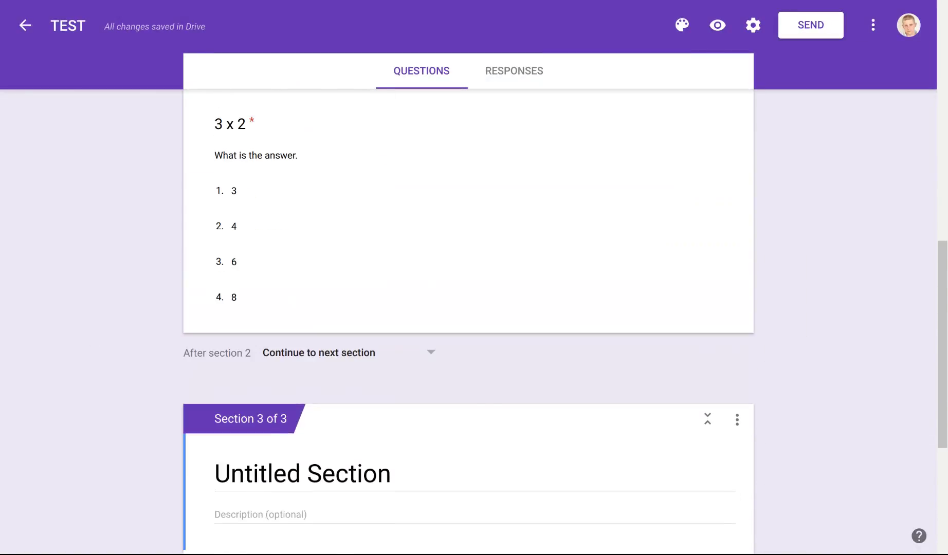
pyautogui.scroll(-3, 91, 330)
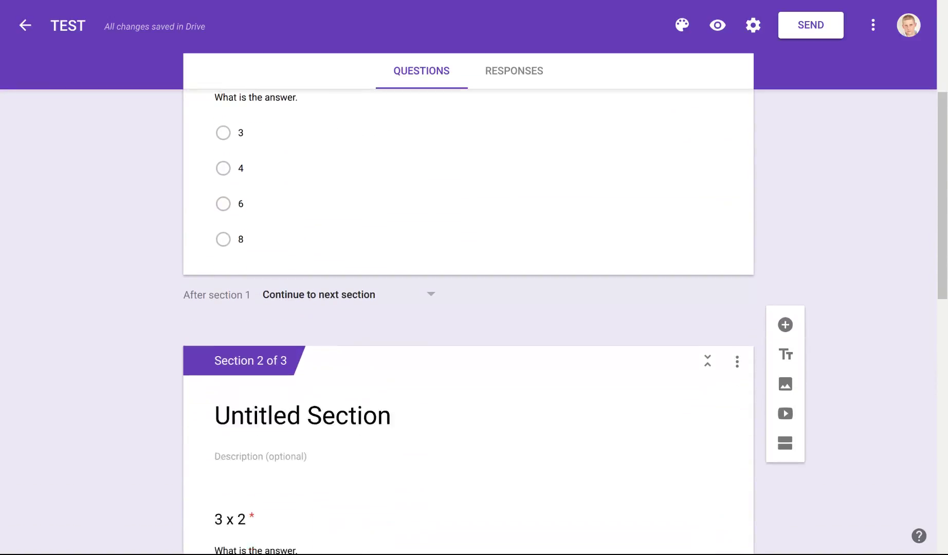
pyautogui.scroll(6, 91, 330)
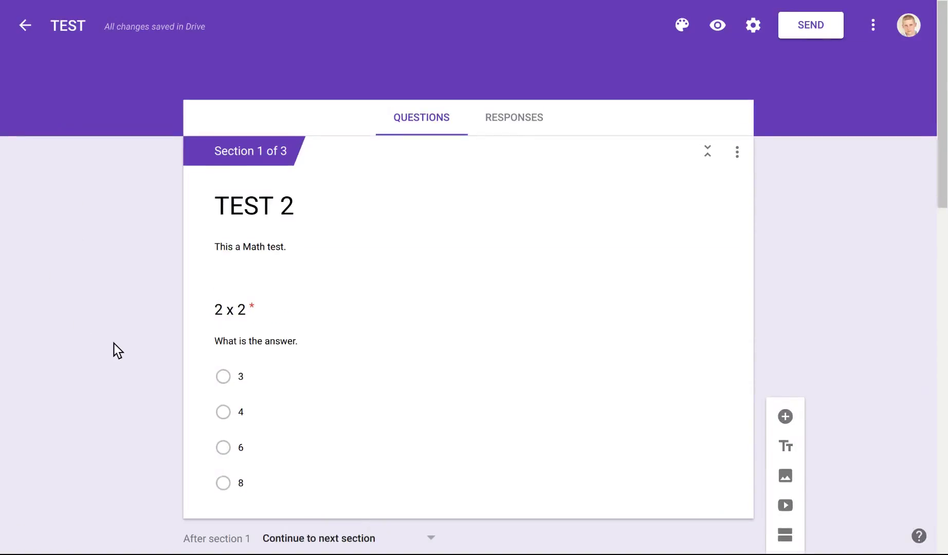
pyautogui.scroll(-15, 113, 344)
pyautogui.scroll(-2, 113, 344)
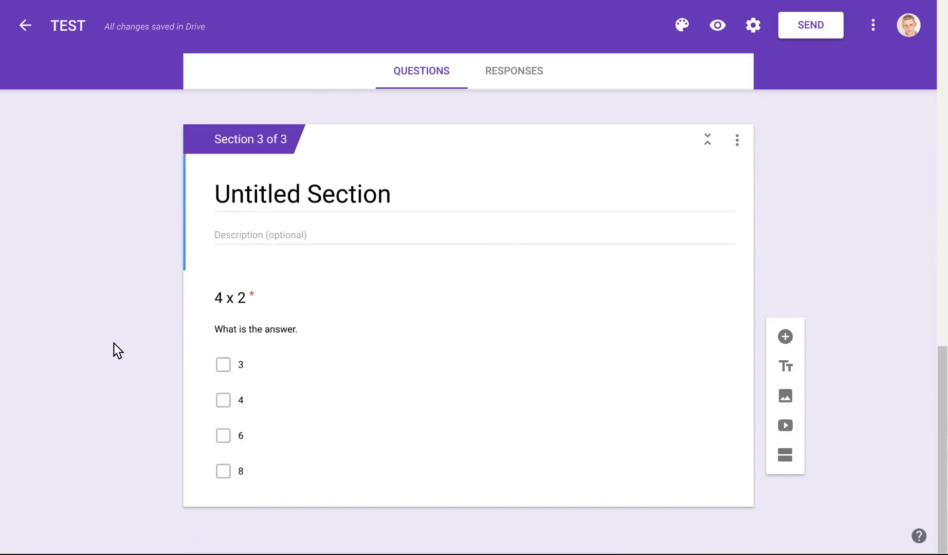
pyautogui.scroll(15, 113, 344)
pyautogui.scroll(-1, 113, 343)
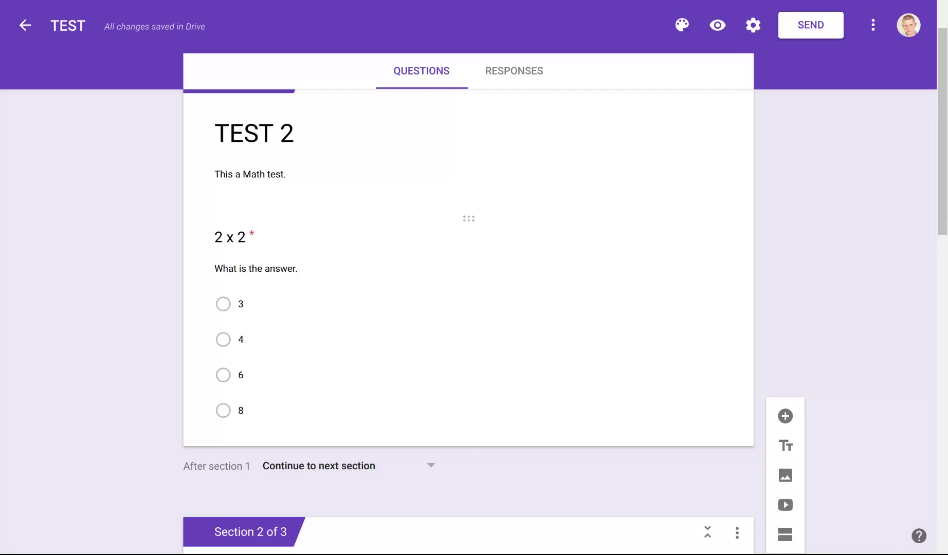
pyautogui.moveTo(469, 218); pyautogui.dragTo(447, 267)
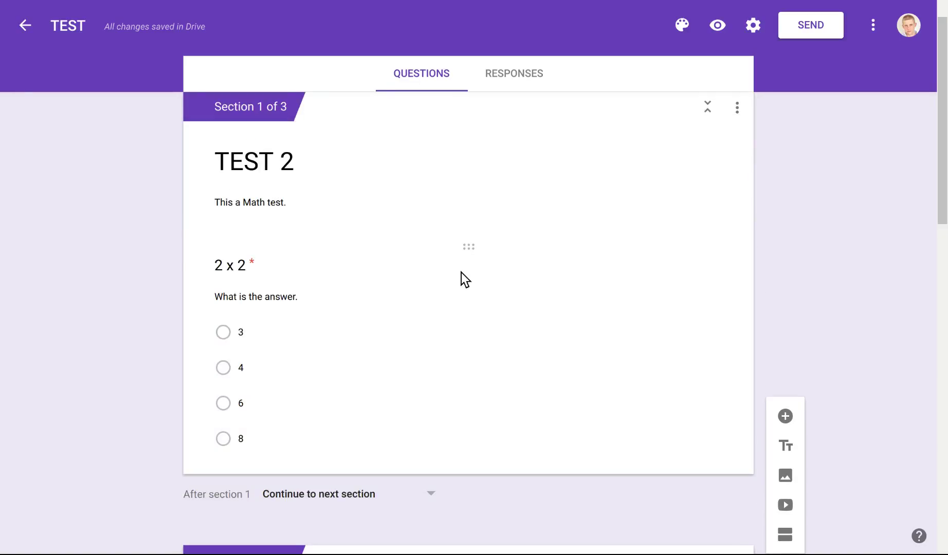
# Check the navigation choices available after section 1 and for answer 3 of the "2 x 2" question.
pyautogui.scroll(-2, 477, 389)
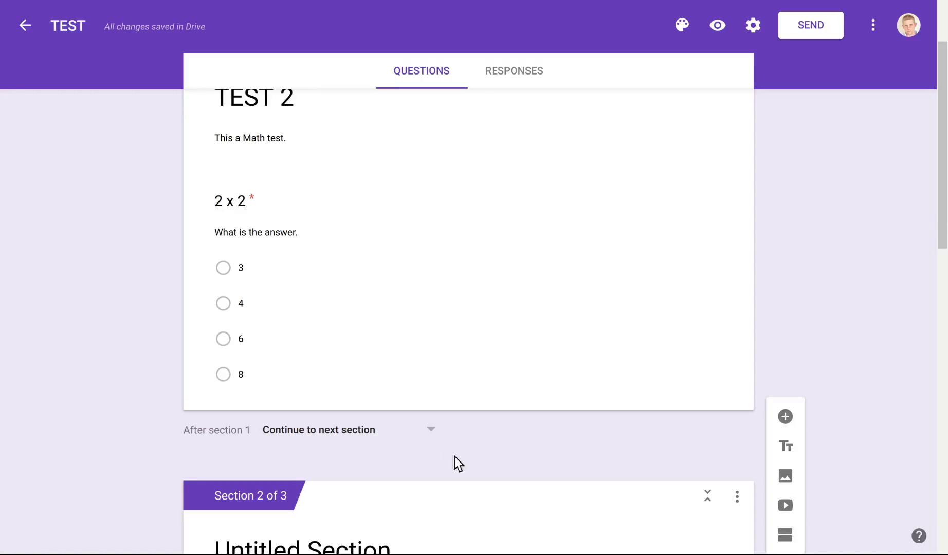
pyautogui.click(431, 430)
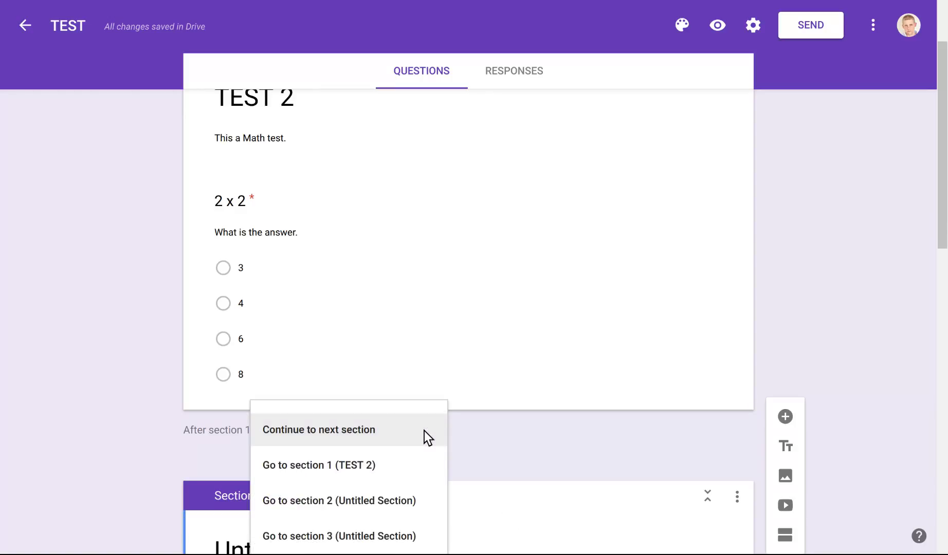
pyautogui.click(317, 298)
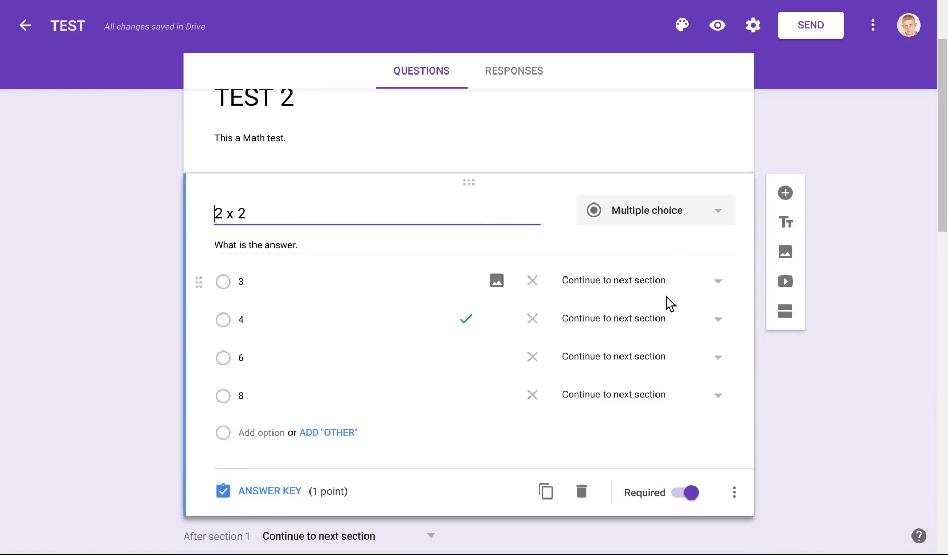
pyautogui.click(719, 283)
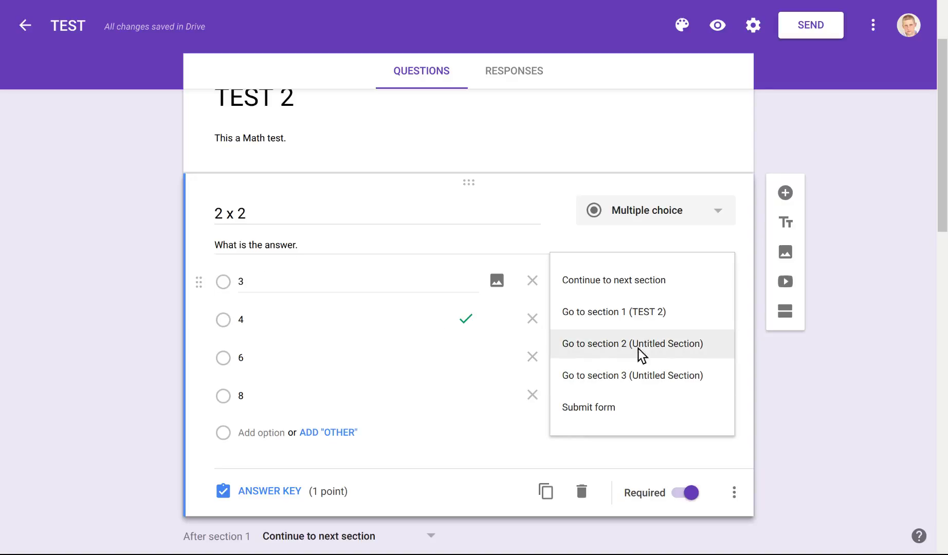
pyautogui.click(153, 297)
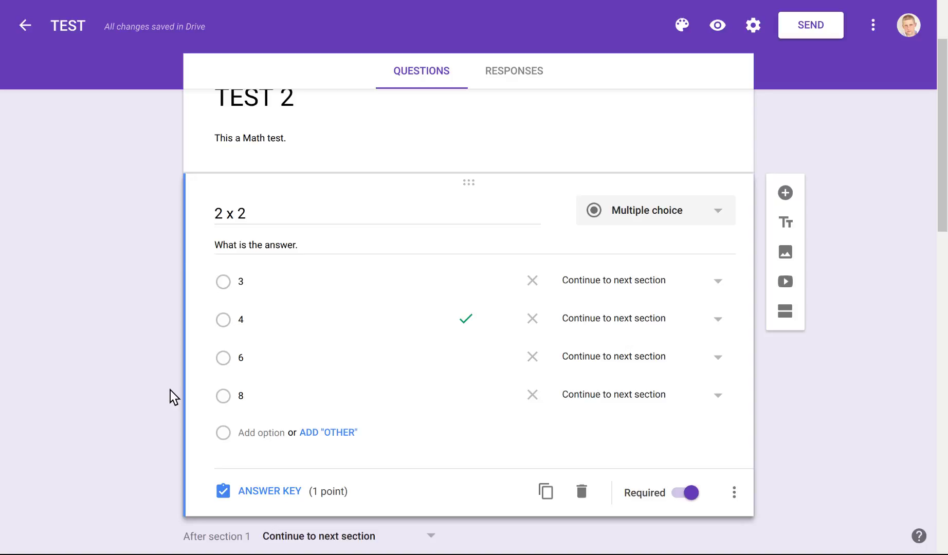
pyautogui.scroll(-2, 110, 470)
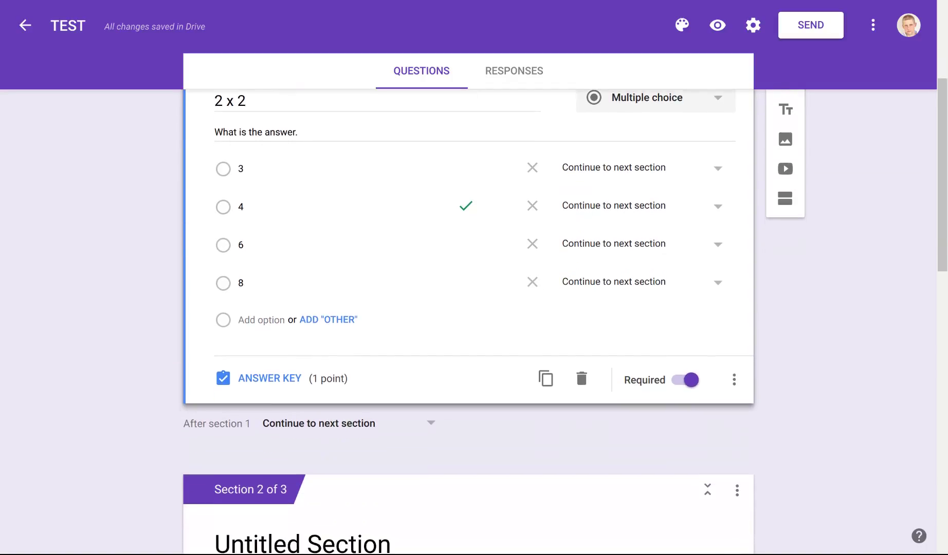
# Review the navigation set for each "2 x 2" answer and how the three sections of the form follow one another.
pyautogui.scroll(-4, 110, 470)
pyautogui.scroll(8, 111, 470)
pyautogui.scroll(-5, 110, 470)
pyautogui.scroll(2, 110, 469)
pyautogui.scroll(3, 110, 470)
pyautogui.scroll(-4, 110, 470)
pyautogui.scroll(2, 110, 470)
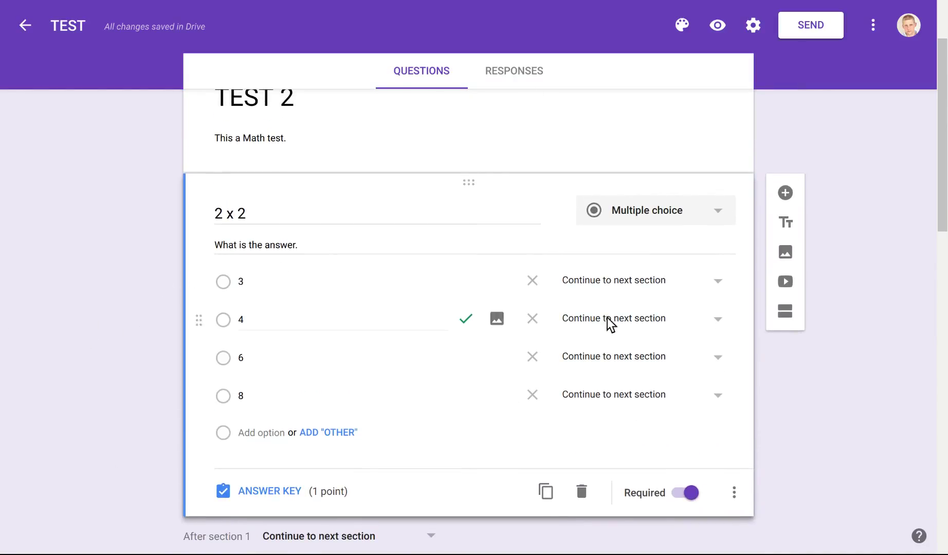
pyautogui.scroll(-8, 65, 369)
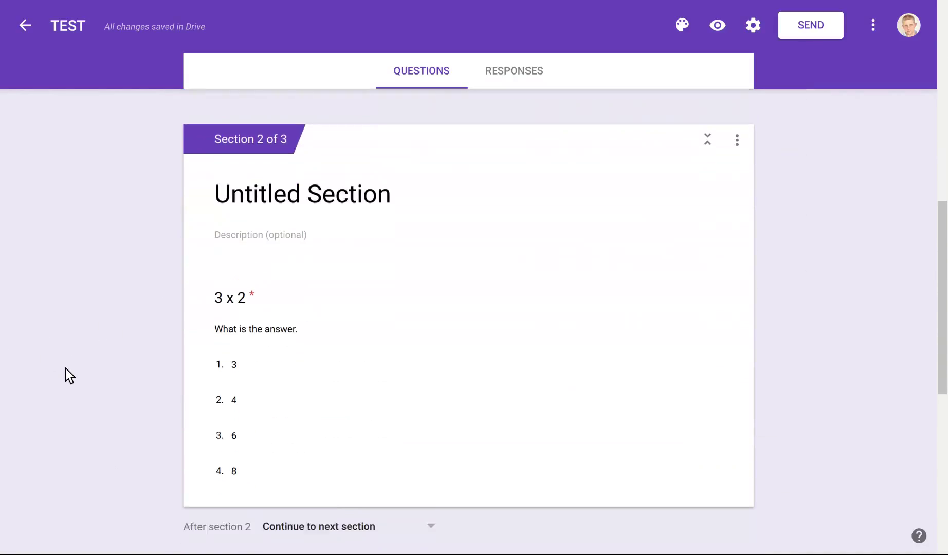
pyautogui.scroll(-6, 66, 369)
pyautogui.scroll(12, 66, 369)
pyautogui.scroll(-2, 66, 369)
pyautogui.scroll(5, 66, 369)
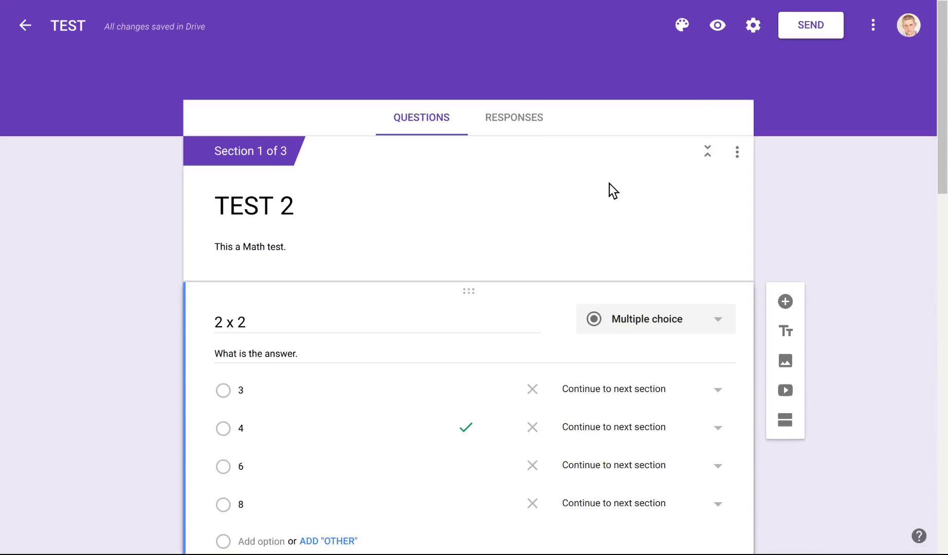
# Preview the form as a respondent and answer the "2 x 2" question with 6.
pyautogui.click(713, 29)
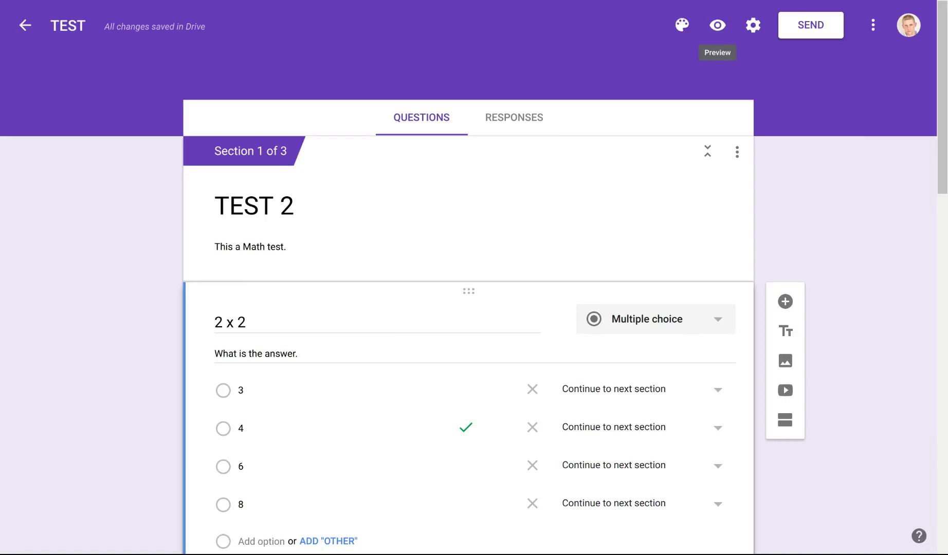
pyautogui.click(718, 26)
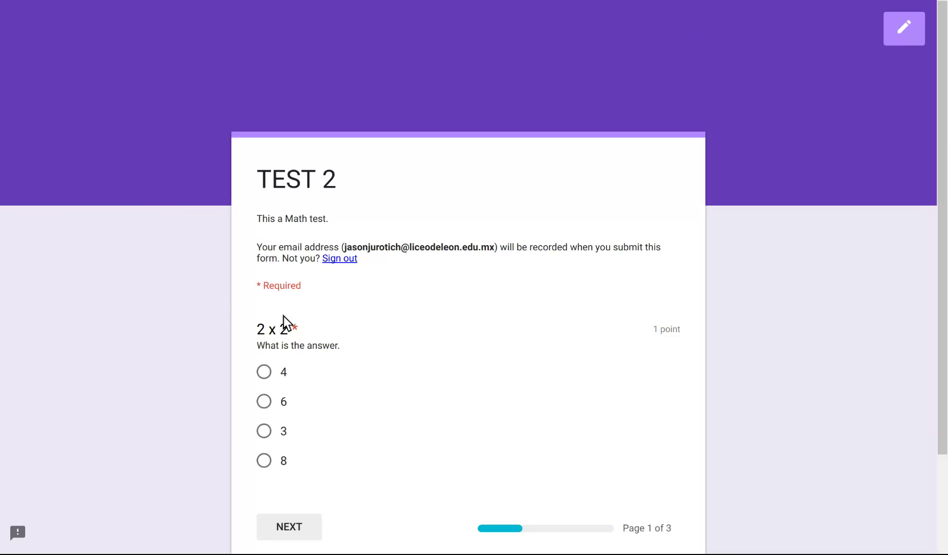
pyautogui.scroll(-2, 307, 343)
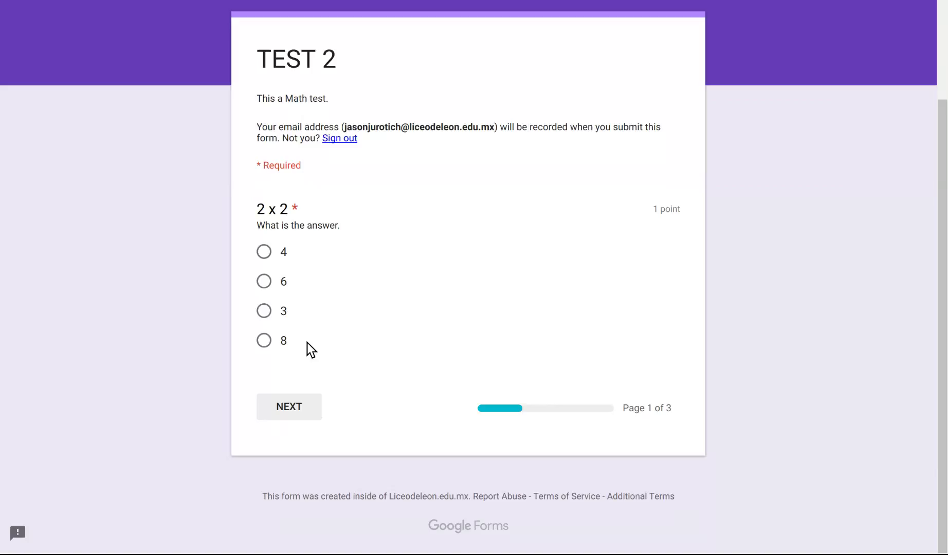
pyautogui.click(265, 284)
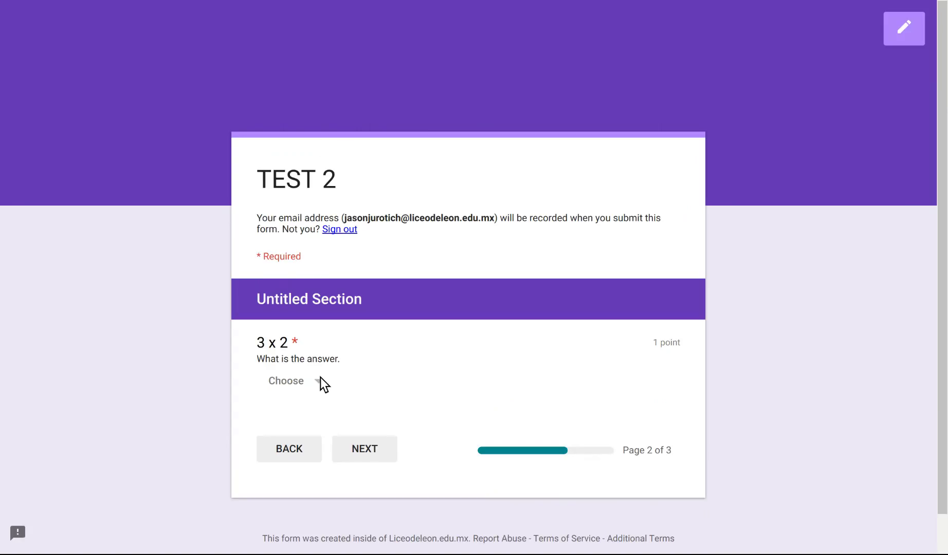
# Choose 6 as the answer to the "3 x 2" question and continue to the last page.
pyautogui.click(319, 382)
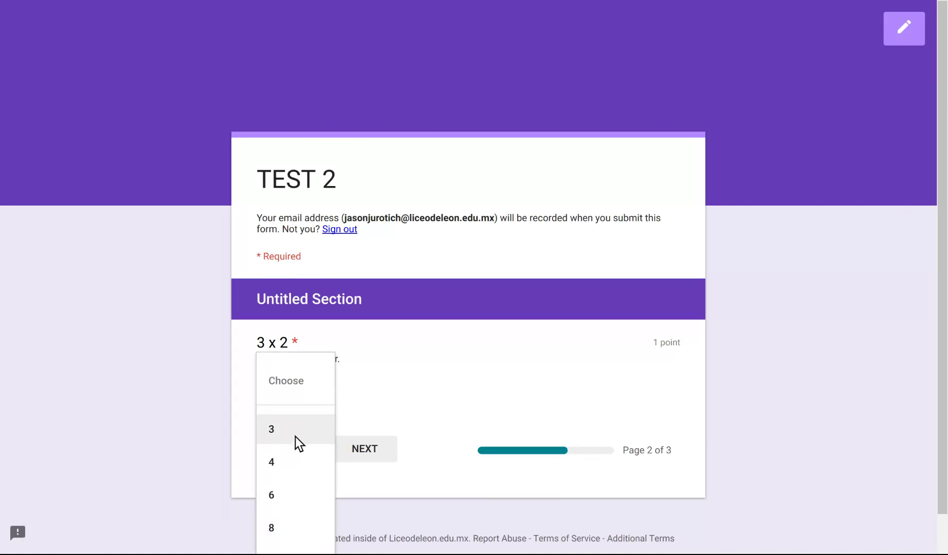
pyautogui.click(302, 498)
pyautogui.click(364, 450)
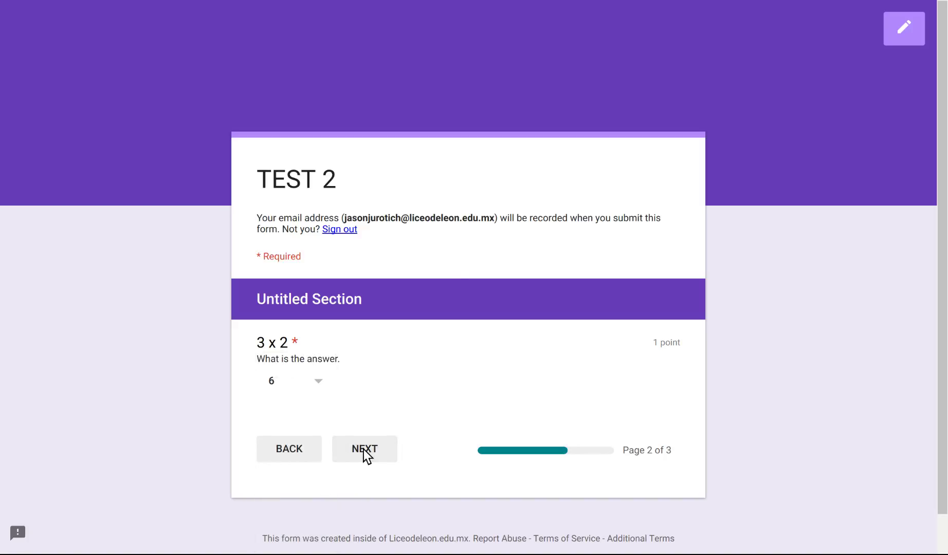
# Answer the "4 x 2" question with 8, submit the test response and close the preview.
pyautogui.scroll(-3, 364, 449)
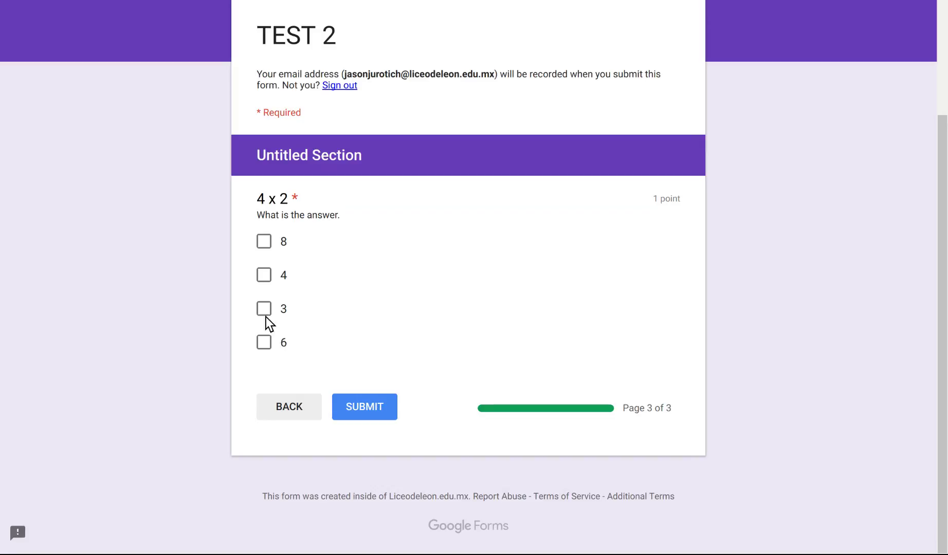
pyautogui.click(263, 244)
pyautogui.click(379, 410)
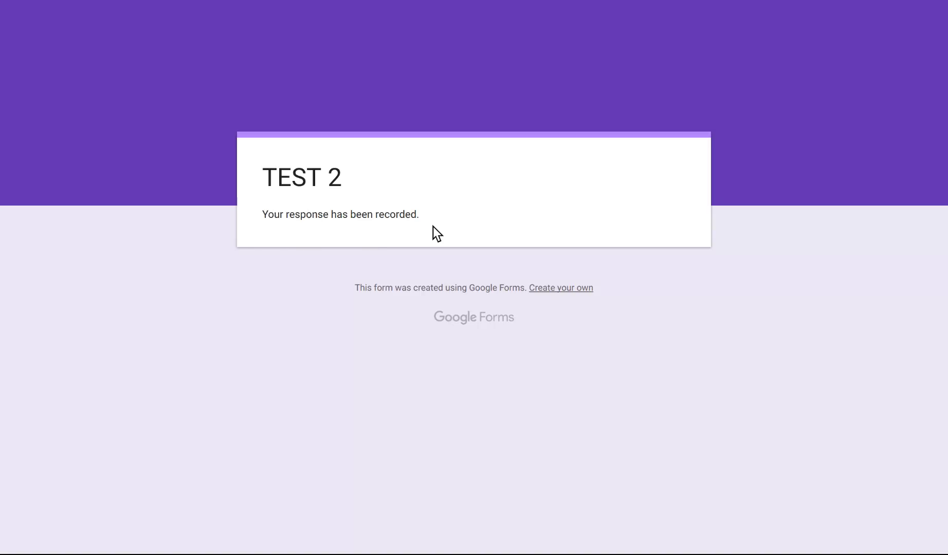
pyautogui.hotkey('ctrl', 'w')
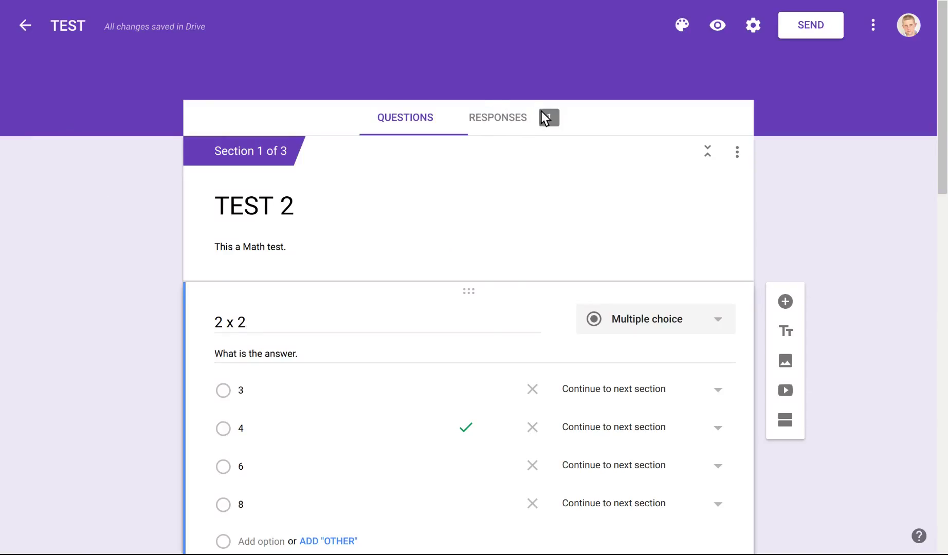
# Examine the response summary, including the insights, frequently missed questions, scores and the answer chart of each question.
pyautogui.click(489, 118)
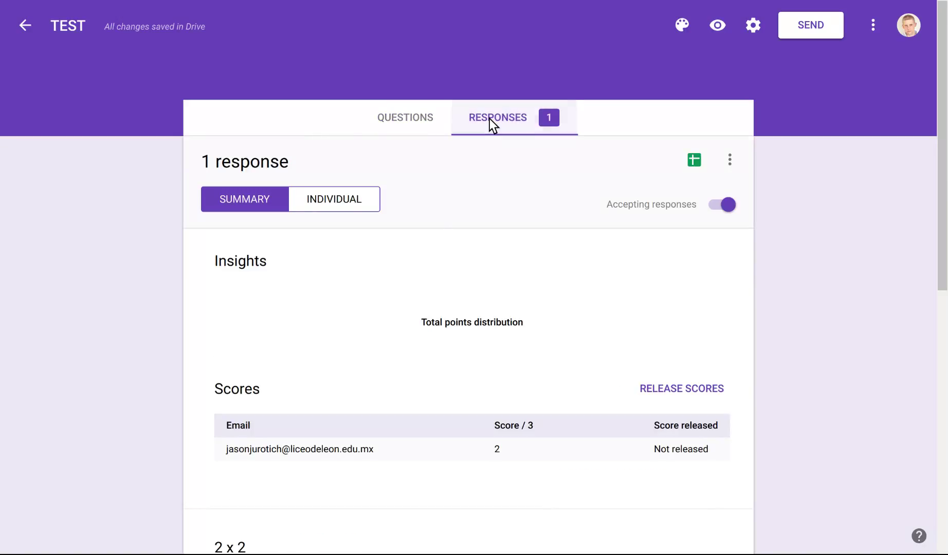
pyautogui.scroll(-7, 343, 281)
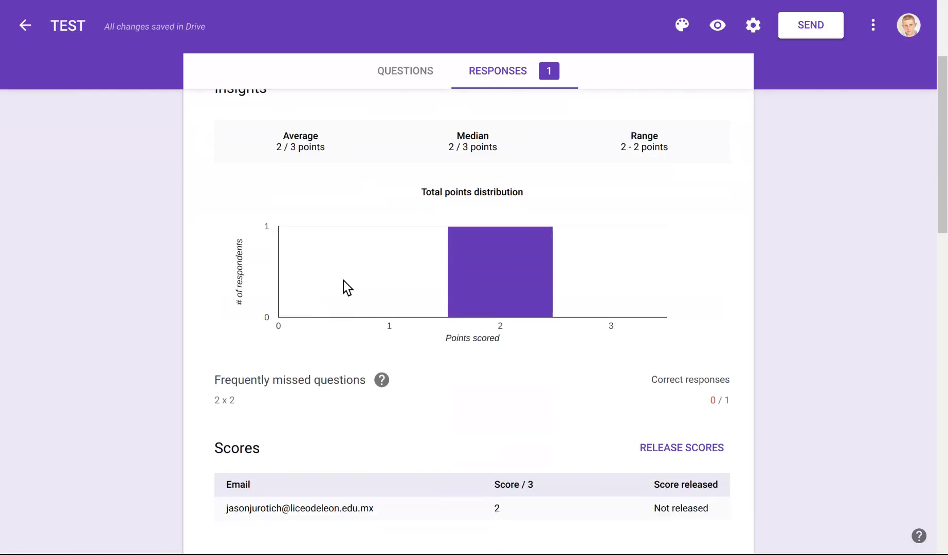
pyautogui.scroll(5, 343, 281)
pyautogui.scroll(-6, 343, 281)
pyautogui.scroll(-14, 344, 281)
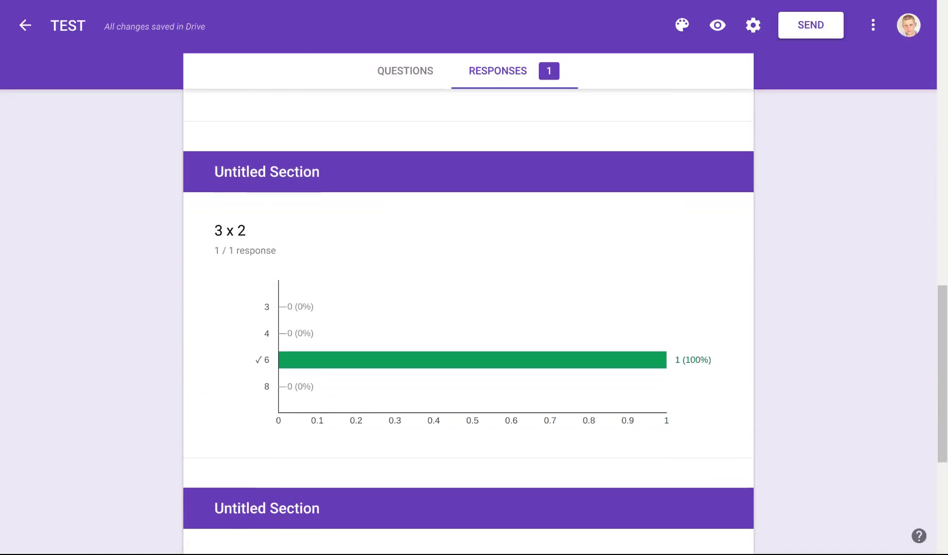
pyautogui.scroll(7, 344, 280)
pyautogui.scroll(3, 344, 280)
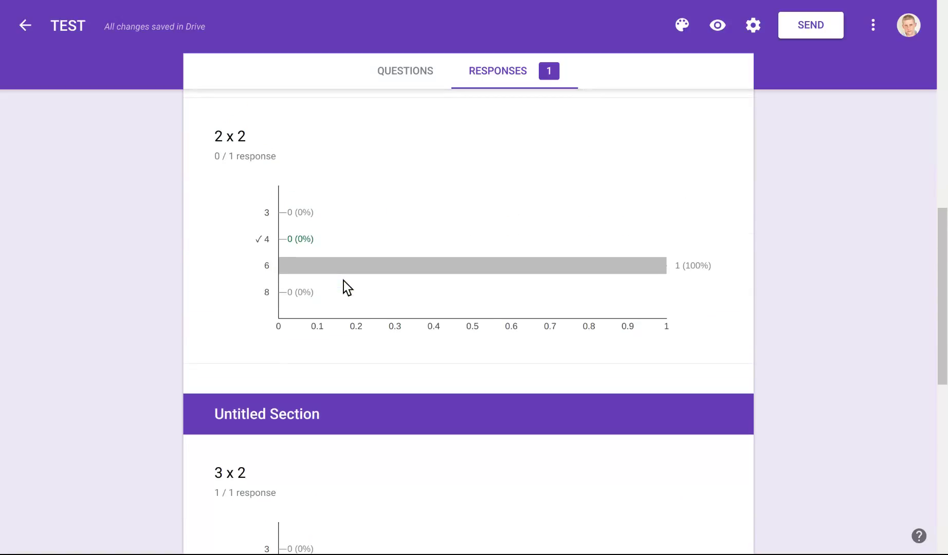
pyautogui.scroll(3, 381, 281)
pyautogui.scroll(4, 380, 280)
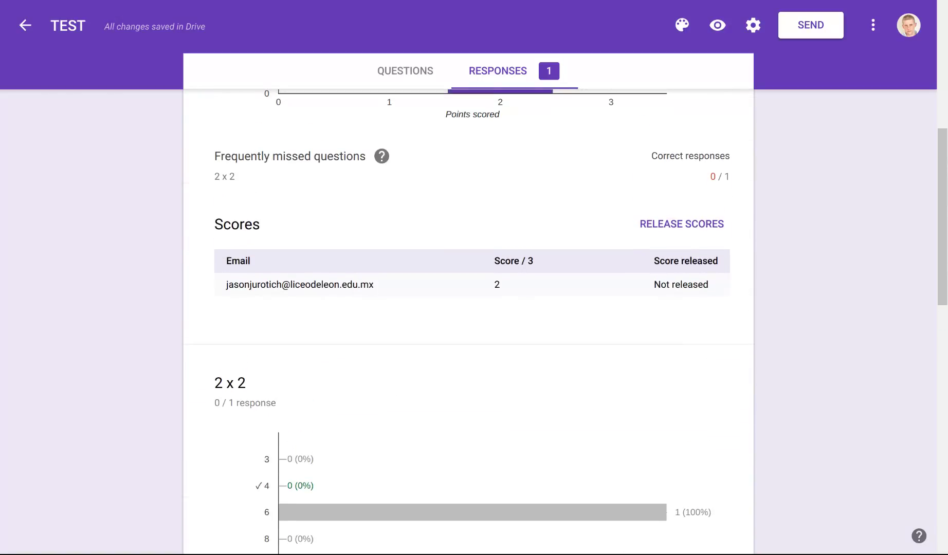
pyautogui.scroll(3, 381, 281)
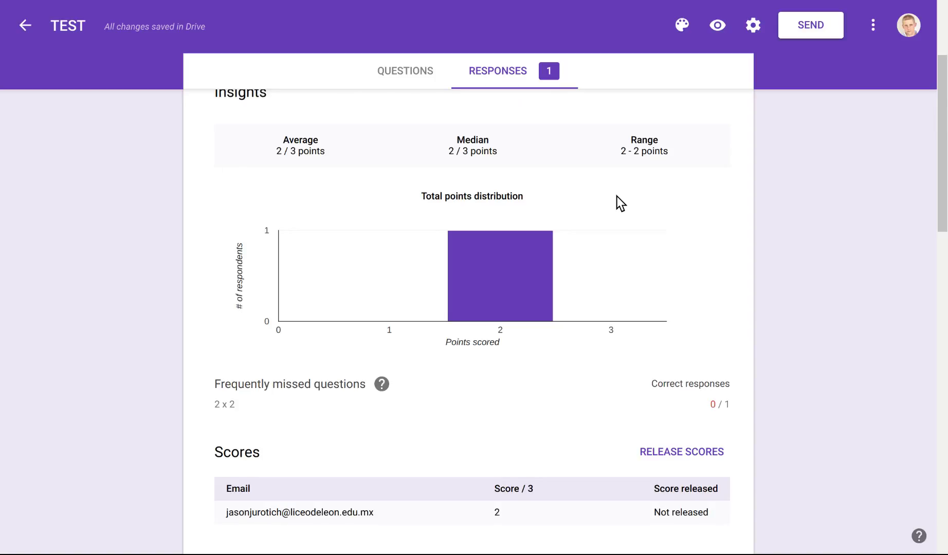
pyautogui.scroll(3, 538, 135)
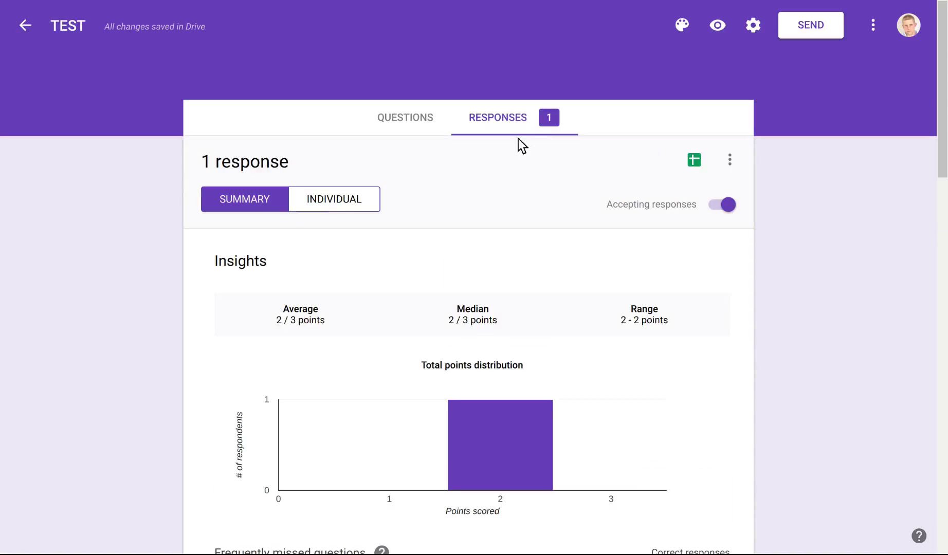
# Examine the individual response, checking the chosen answer, correct answer and points for each of the three questions.
pyautogui.click(350, 201)
pyautogui.scroll(-4, 479, 301)
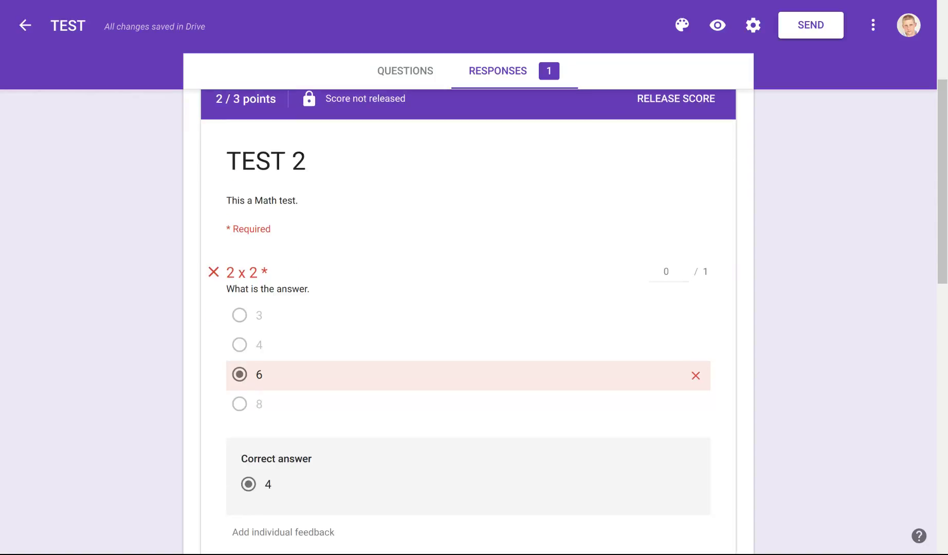
pyautogui.scroll(-1, 478, 302)
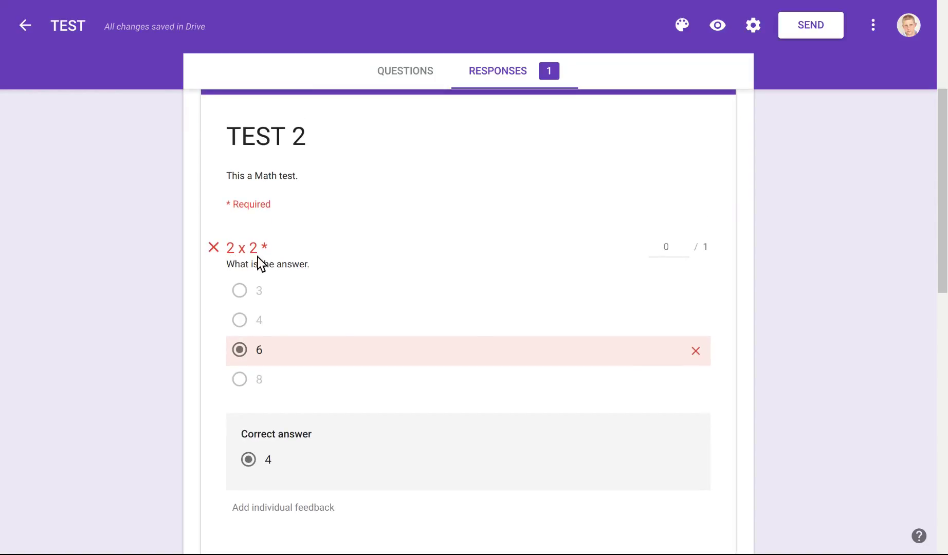
pyautogui.scroll(-8, 343, 323)
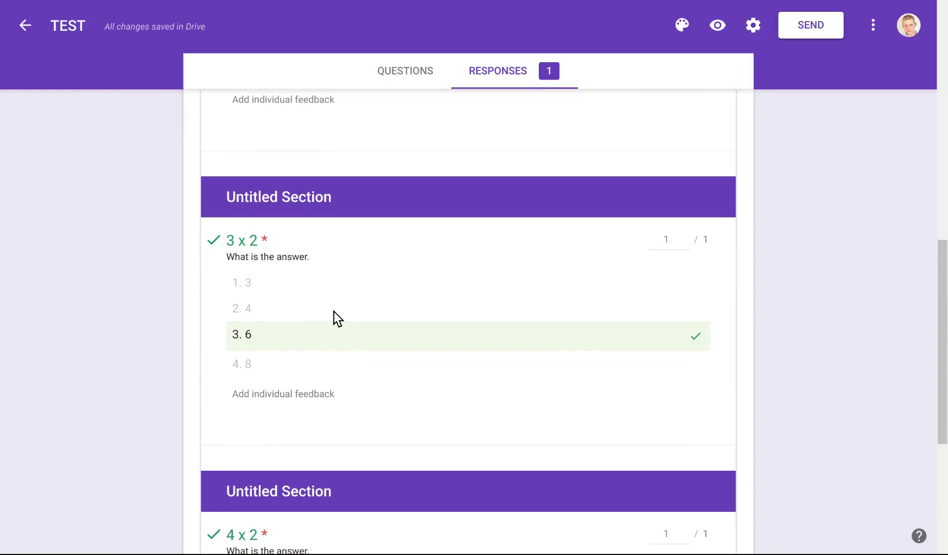
pyautogui.scroll(-6, 333, 312)
pyautogui.scroll(15, 408, 405)
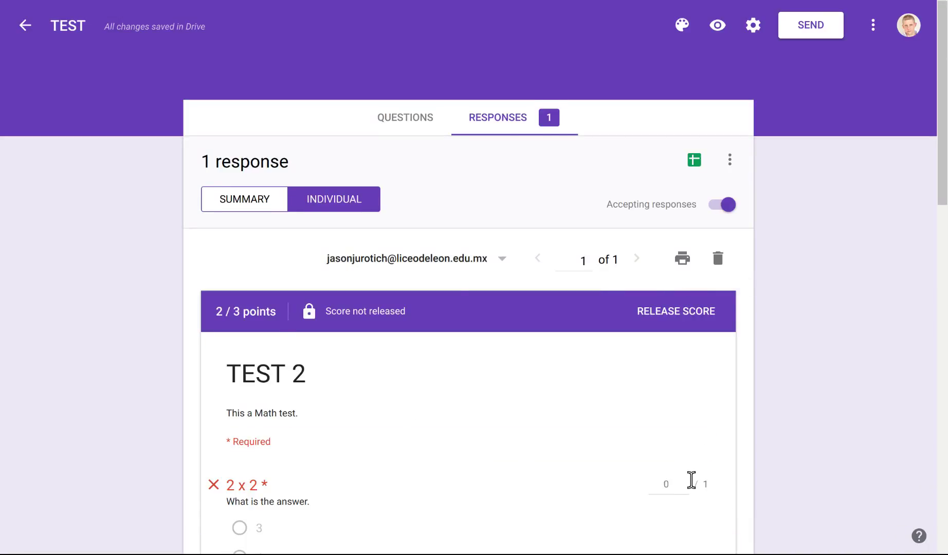
pyautogui.scroll(-8, 690, 481)
pyautogui.scroll(-6, 692, 481)
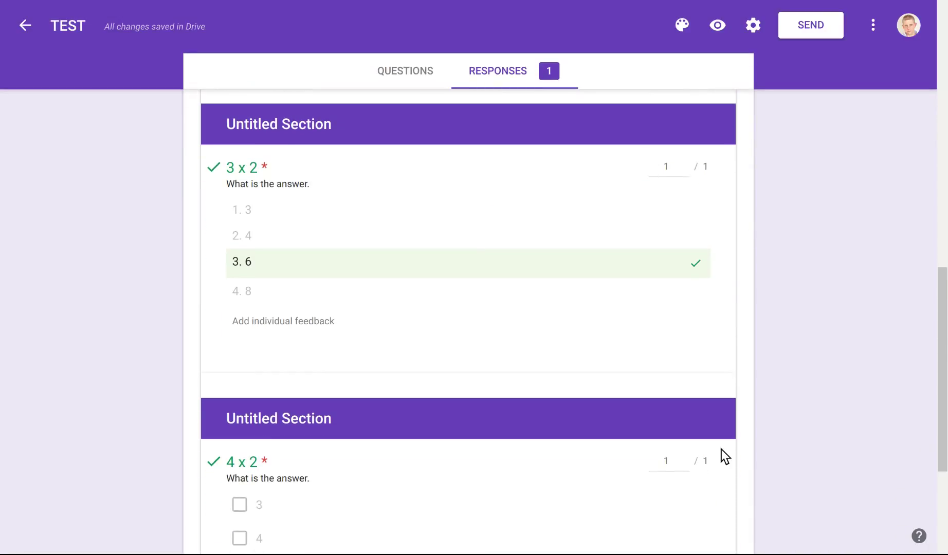
pyautogui.scroll(-4, 621, 435)
pyautogui.scroll(18, 620, 437)
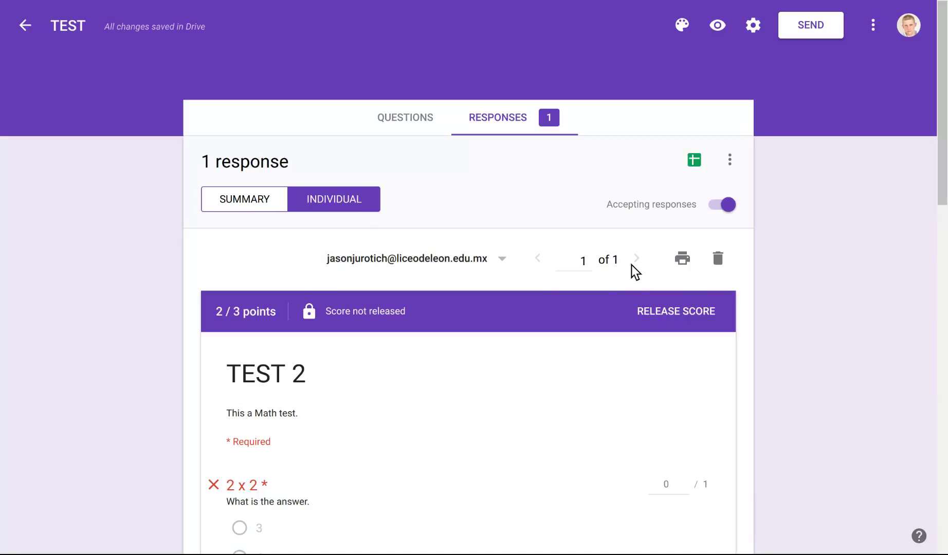
# Check the choices for switching between respondents and the additional options for managing all responses.
pyautogui.click(502, 259)
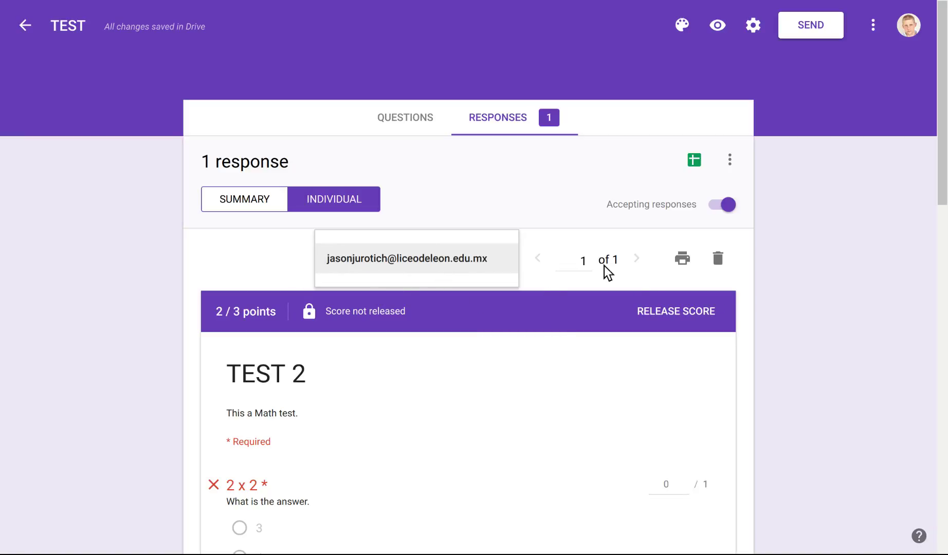
pyautogui.click(638, 258)
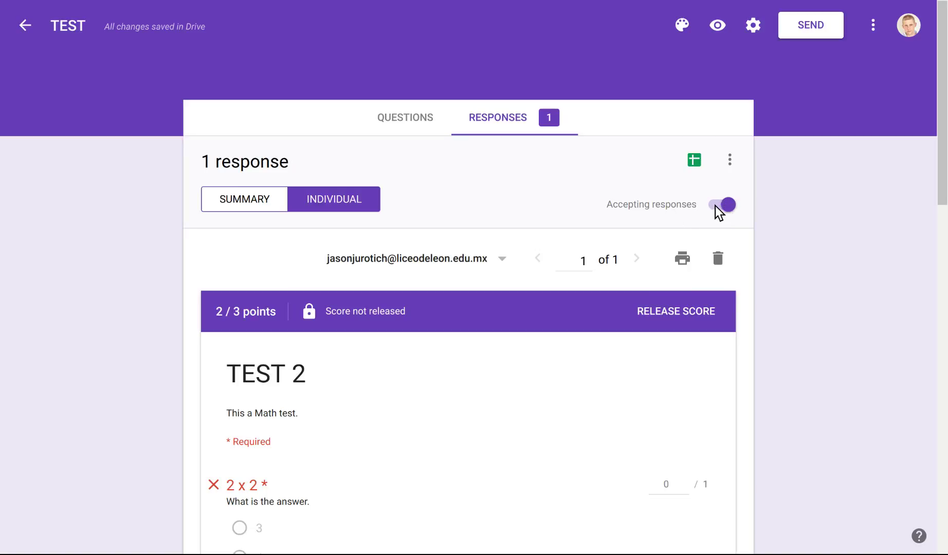
pyautogui.click(730, 161)
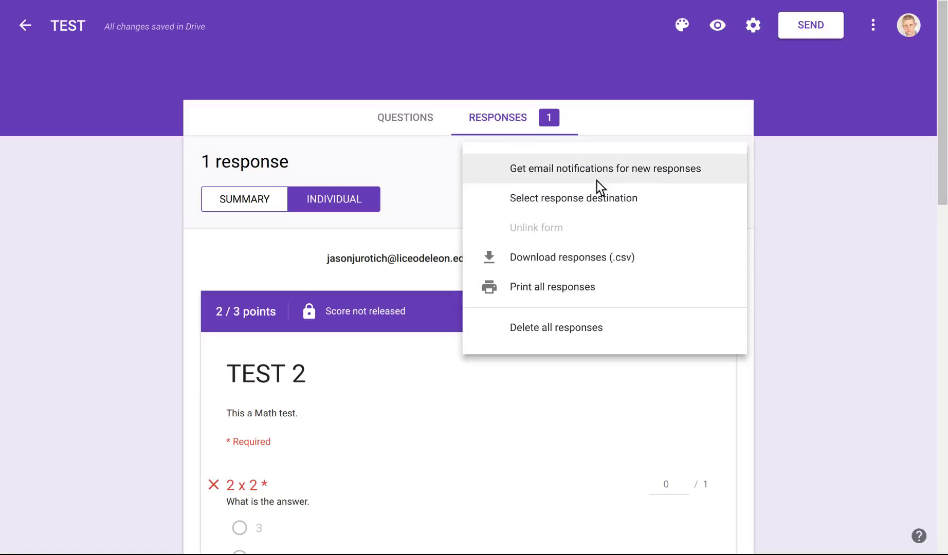
pyautogui.click(451, 208)
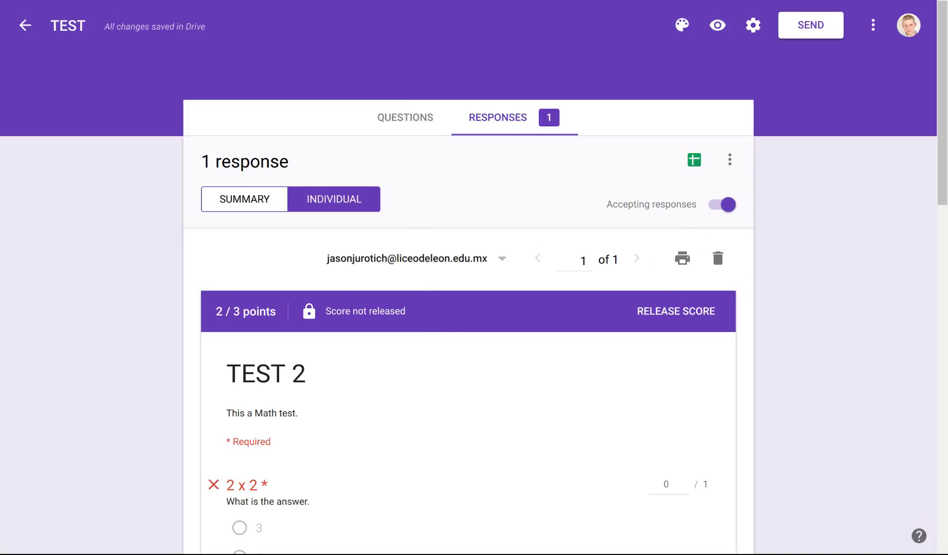
# Create a new spreadsheet named "TEST (Responses)" as the destination for the form's responses.
pyautogui.click(695, 161)
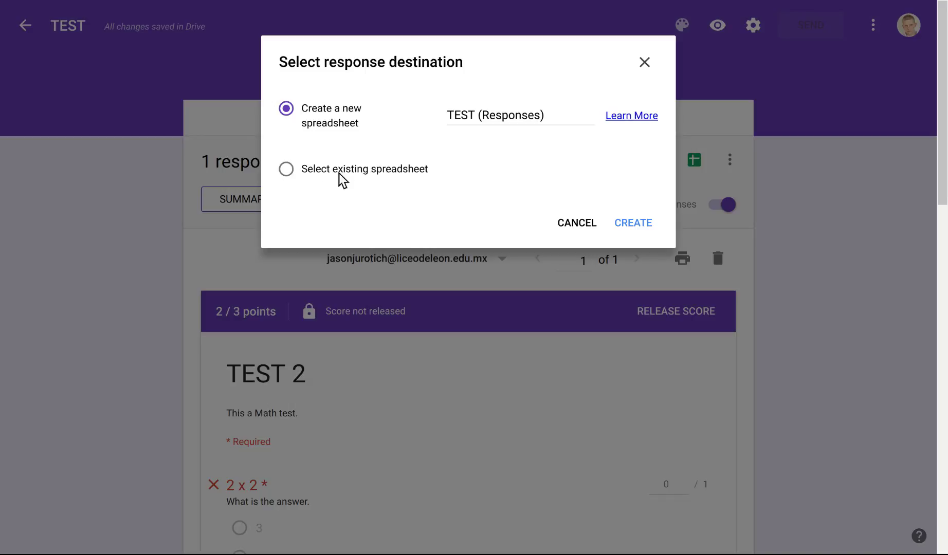
pyautogui.click(637, 223)
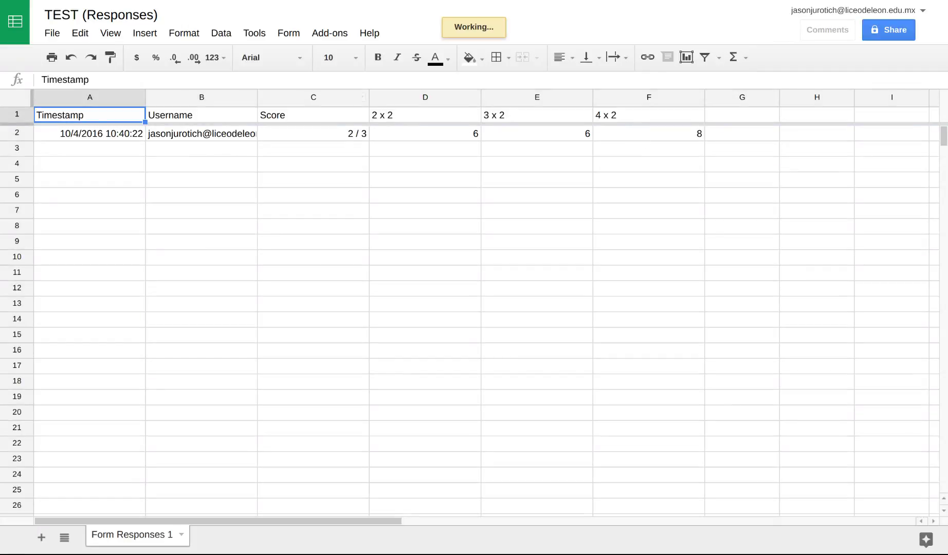
# Examine the response spreadsheet's score and question columns, and the recorded username and timestamp of the submitted response.
pyautogui.click(329, 100)
pyautogui.click(419, 101)
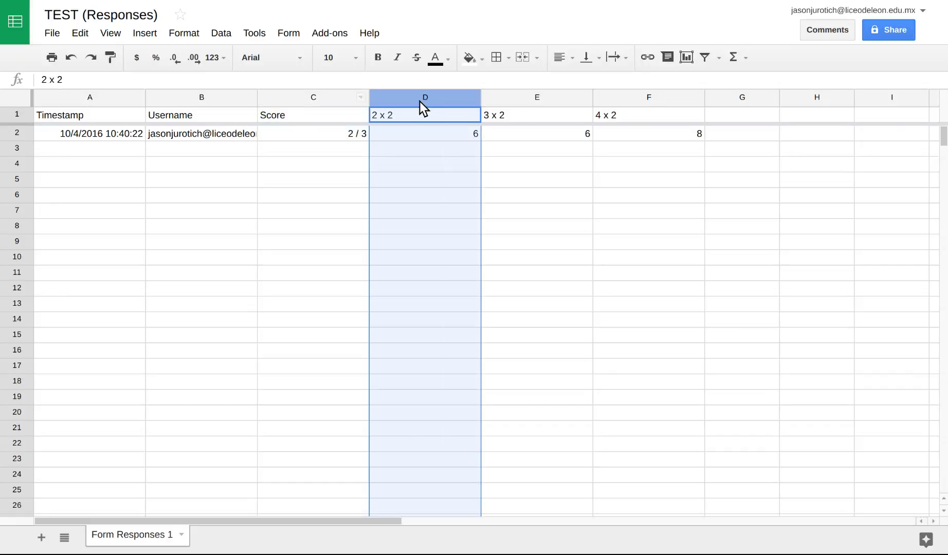
pyautogui.click(530, 99)
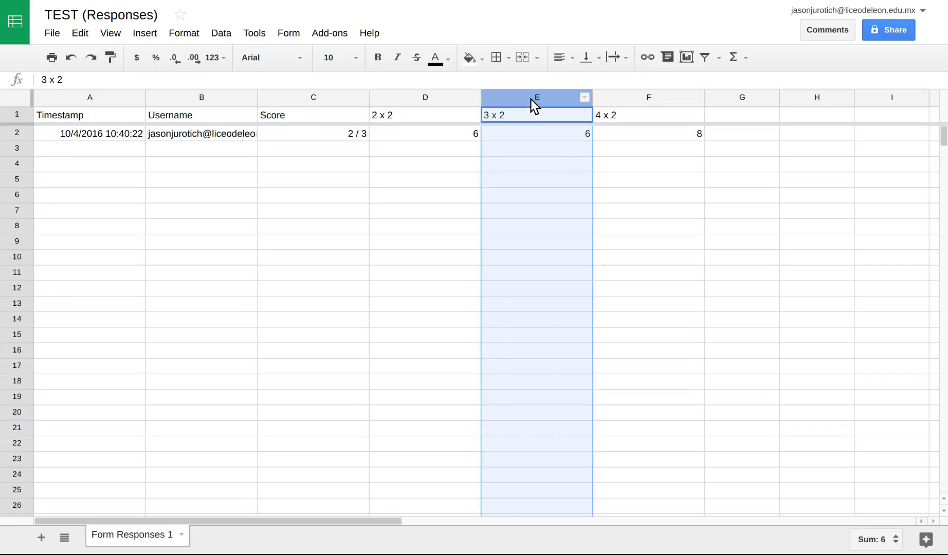
pyautogui.click(403, 97)
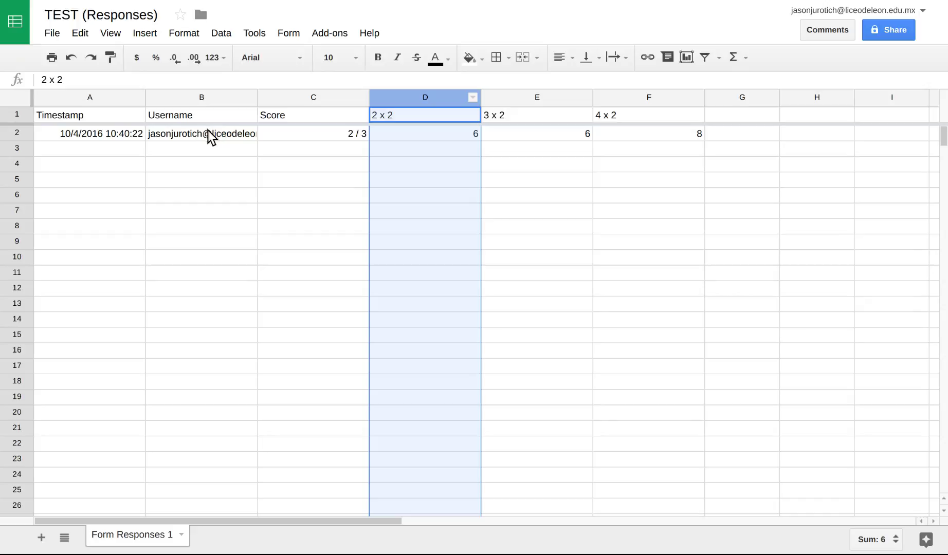
pyautogui.click(182, 140)
pyautogui.click(125, 138)
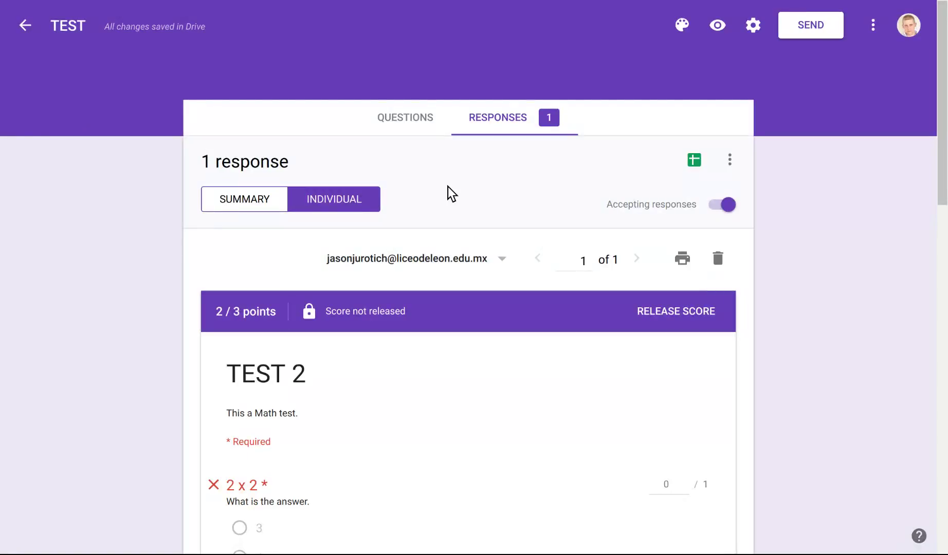
# Review the individual response once more, and return to the form's questions to look over all three sections.
pyautogui.scroll(-10, 566, 259)
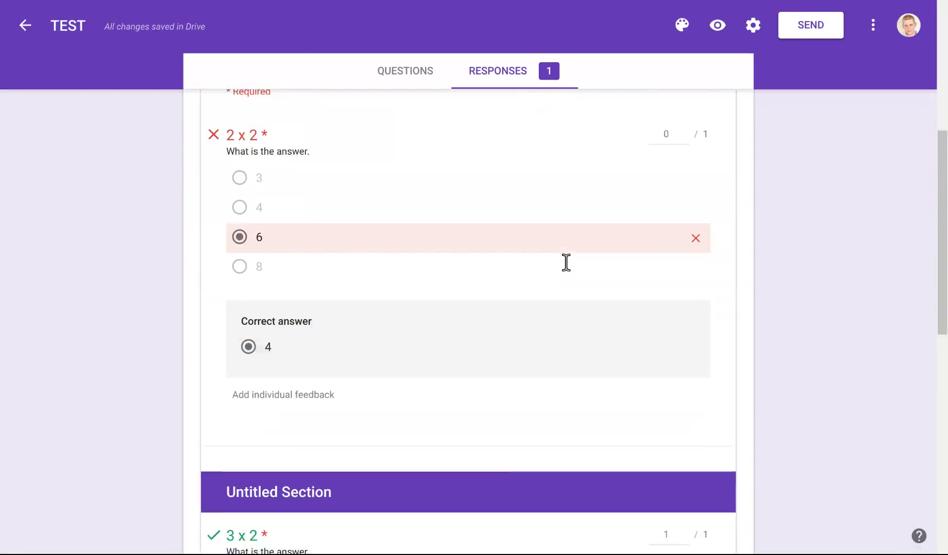
pyautogui.scroll(10, 566, 271)
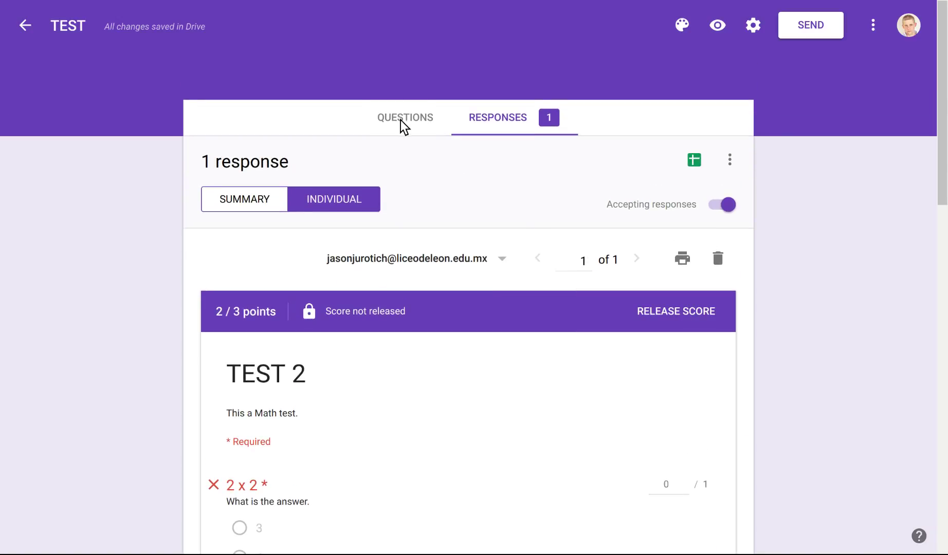
pyautogui.click(399, 123)
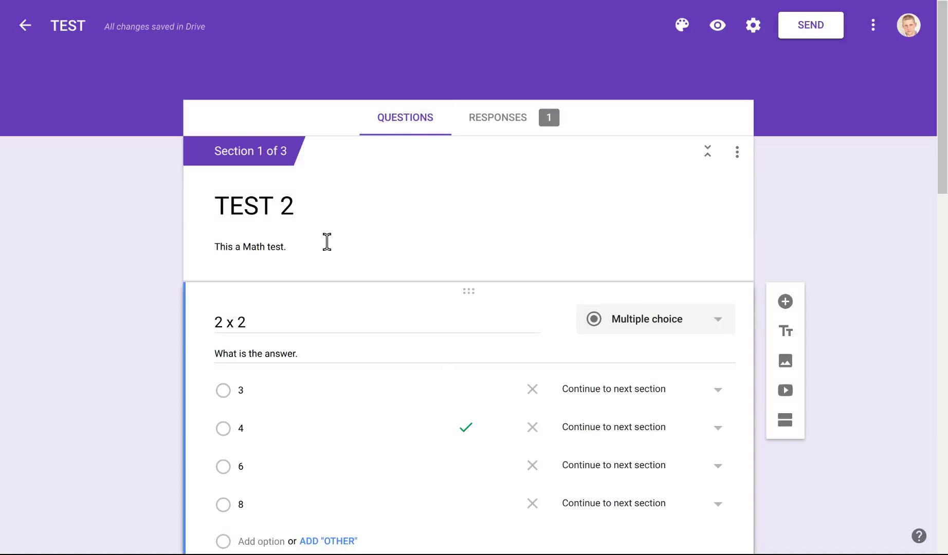
pyautogui.scroll(-20, 444, 272)
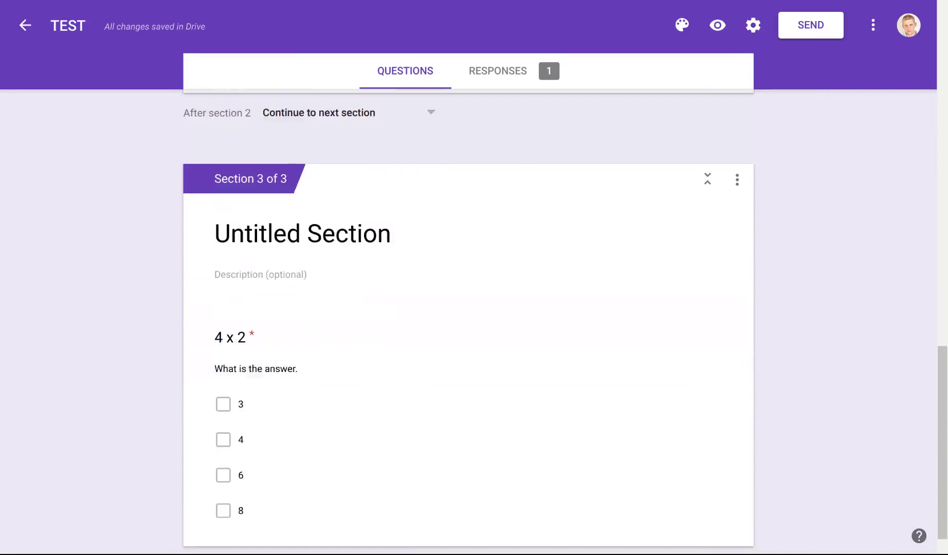
pyautogui.scroll(20, 445, 272)
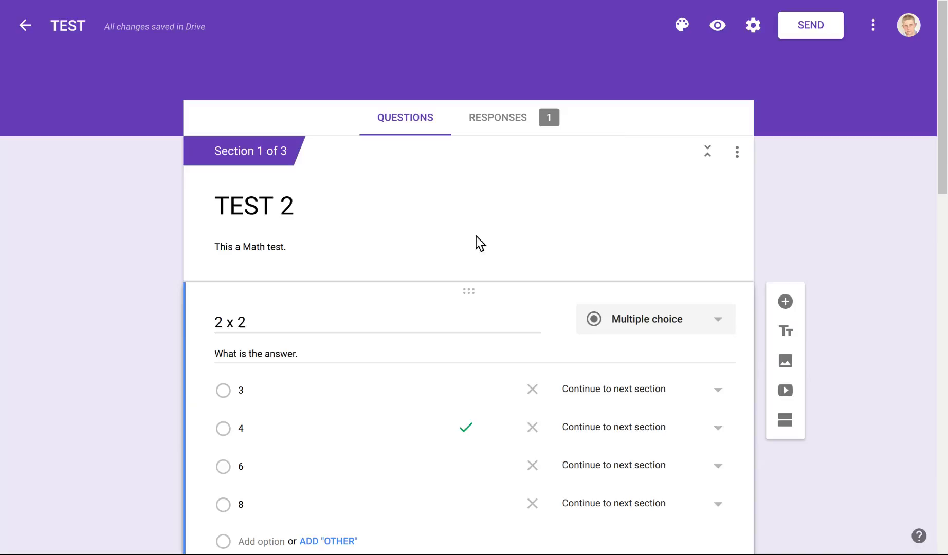
# Check the form's theme colour choices and open the add-ons gallery.
pyautogui.click(678, 26)
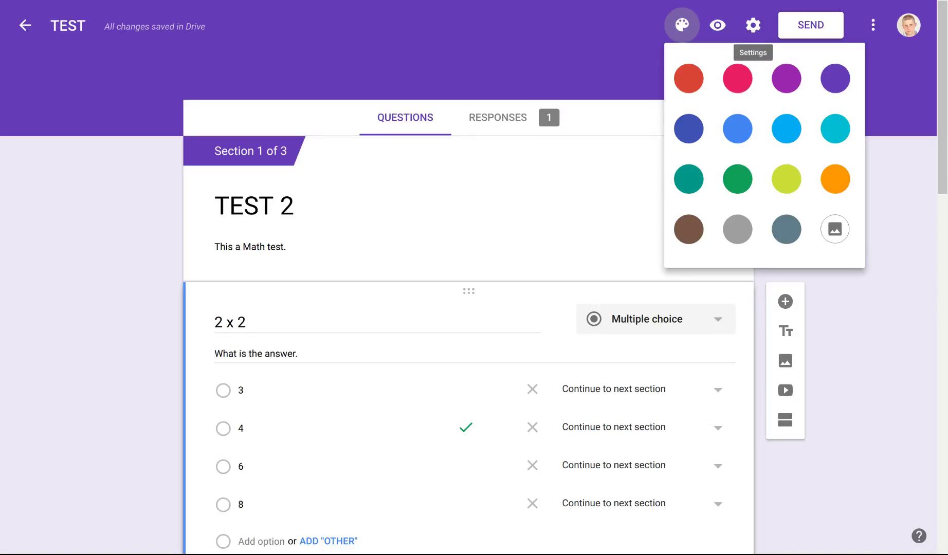
pyautogui.click(875, 30)
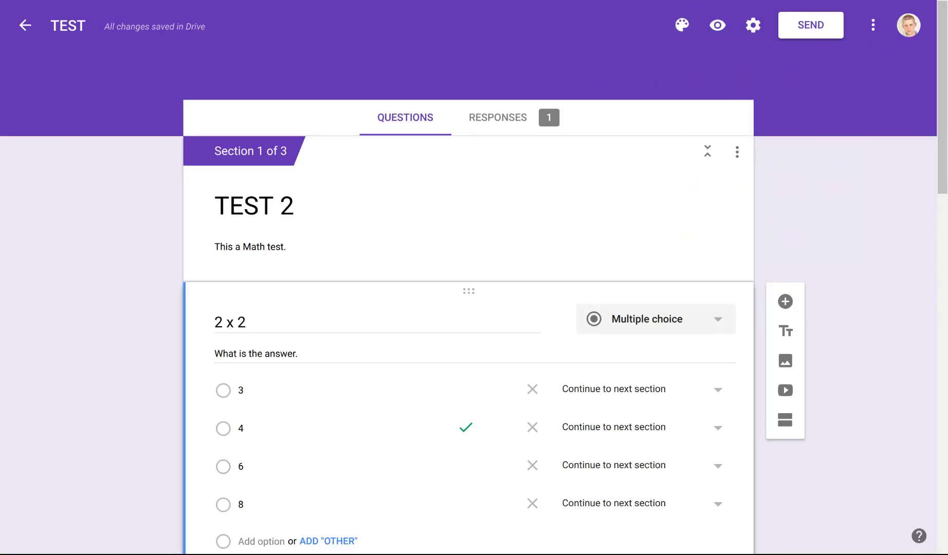
pyautogui.click(873, 26)
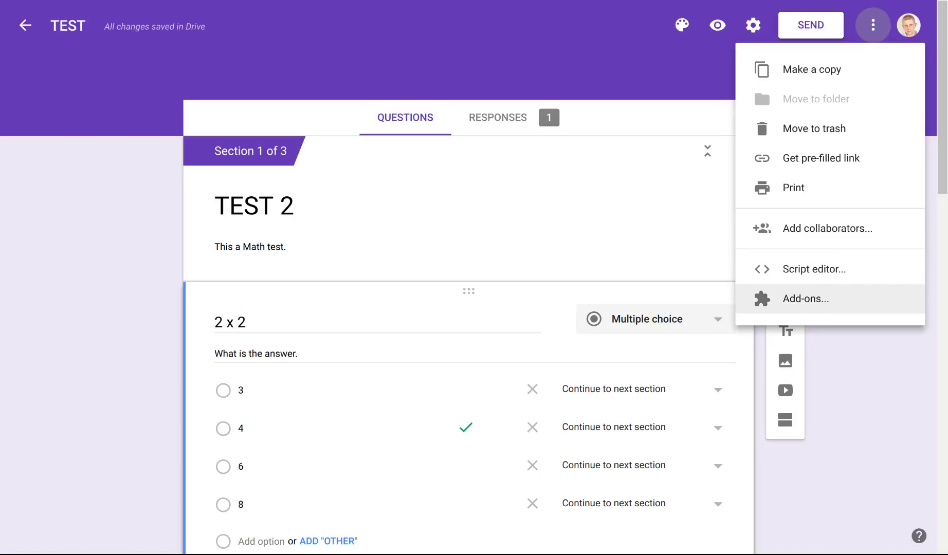
pyautogui.click(807, 300)
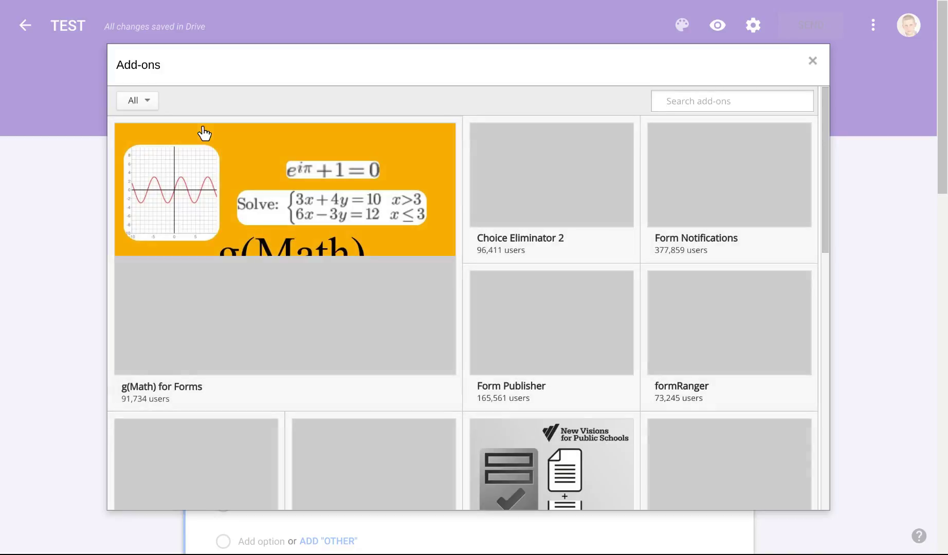
# Browse the full range of add-ons available for forms, from g(Math) to Pictographr, and close the gallery without installing any.
pyautogui.scroll(-2, 565, 282)
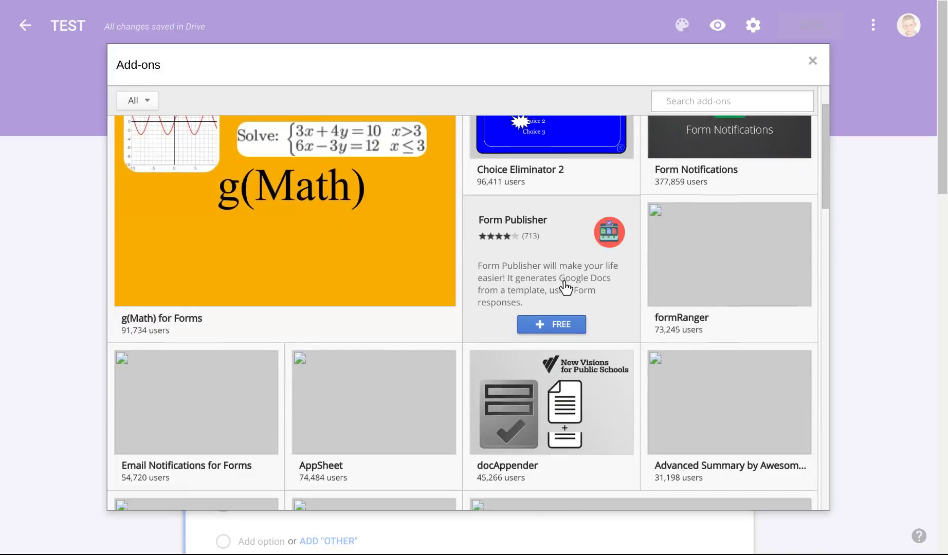
pyautogui.scroll(2, 544, 276)
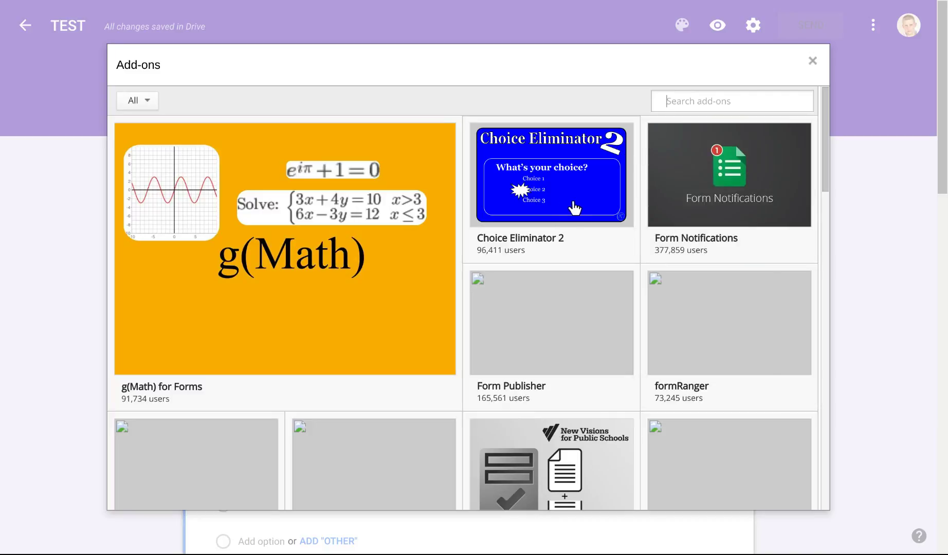
pyautogui.moveTo(566, 196)
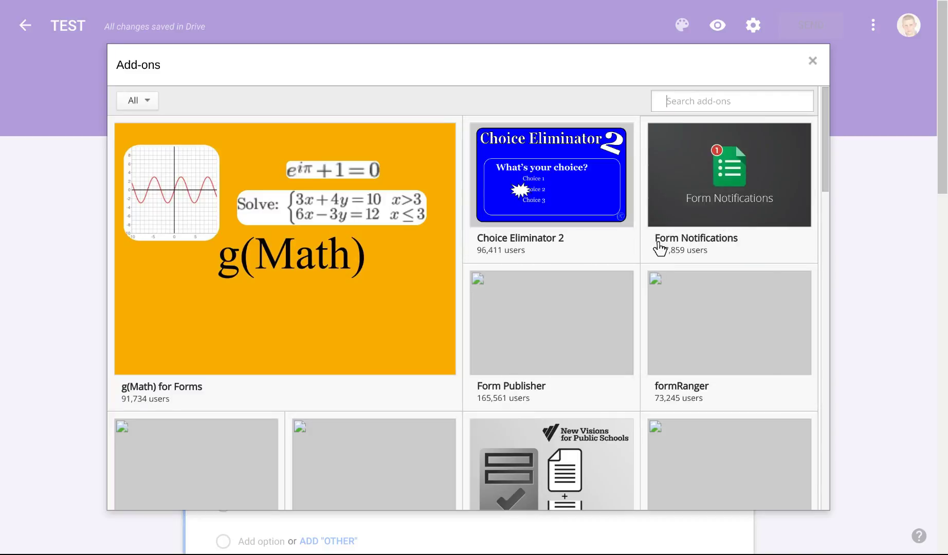
pyautogui.scroll(-4, 731, 298)
pyautogui.scroll(-4, 733, 298)
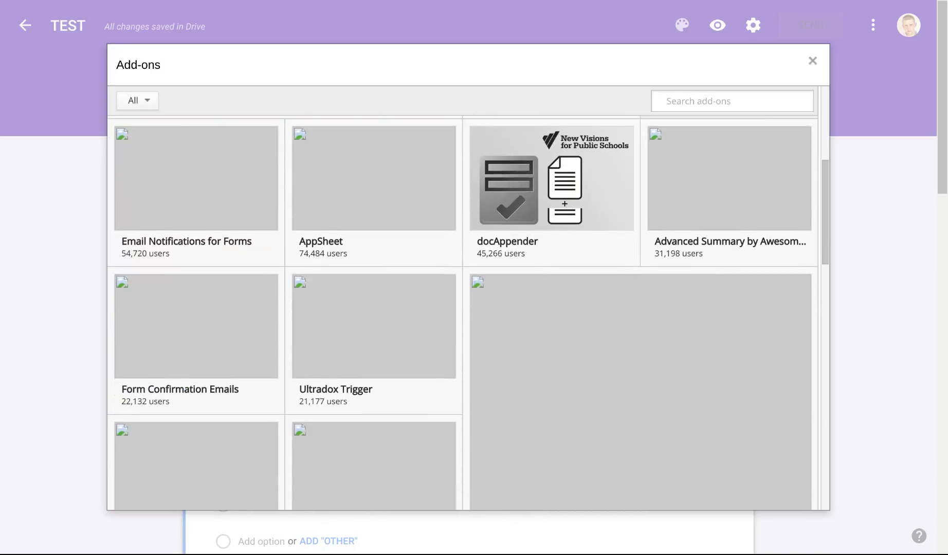
pyautogui.scroll(4, 732, 298)
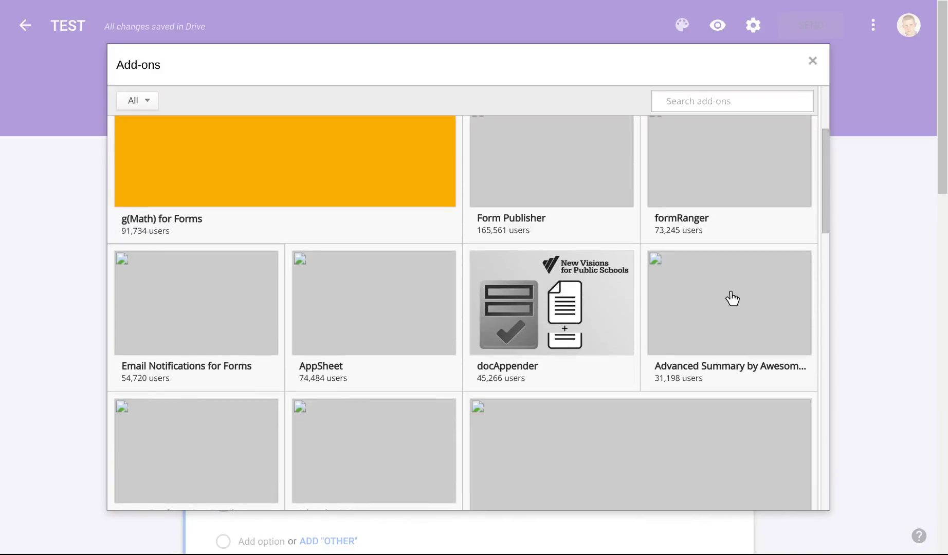
pyautogui.scroll(-12, 383, 332)
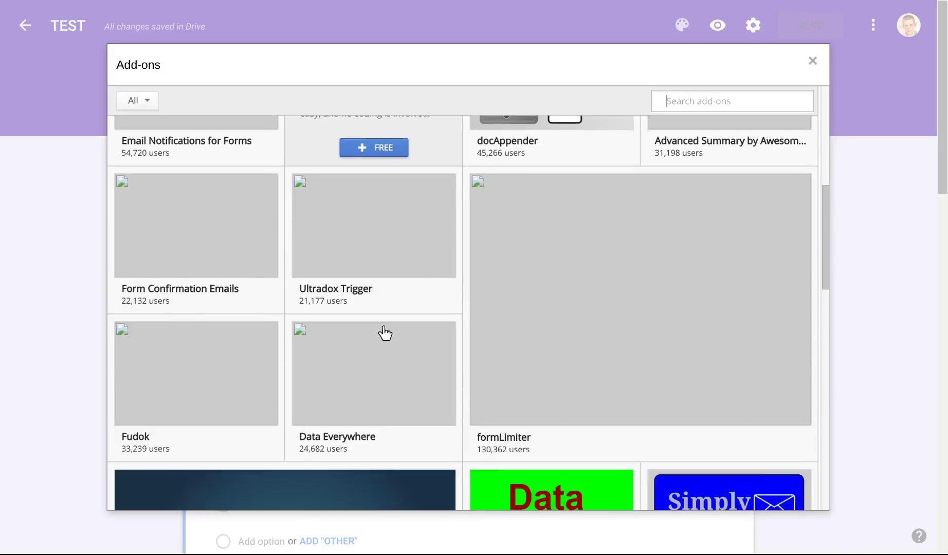
pyautogui.scroll(-7, 384, 334)
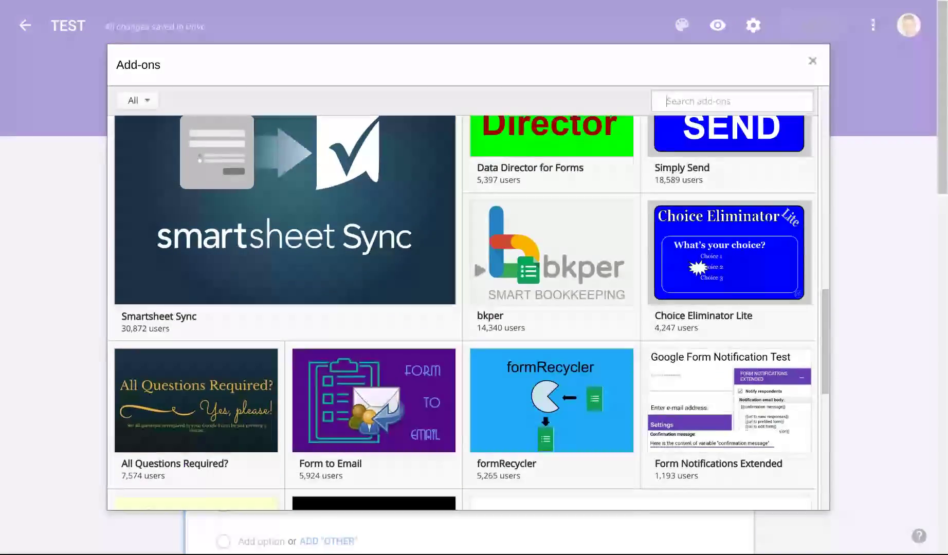
pyautogui.scroll(-1, 386, 332)
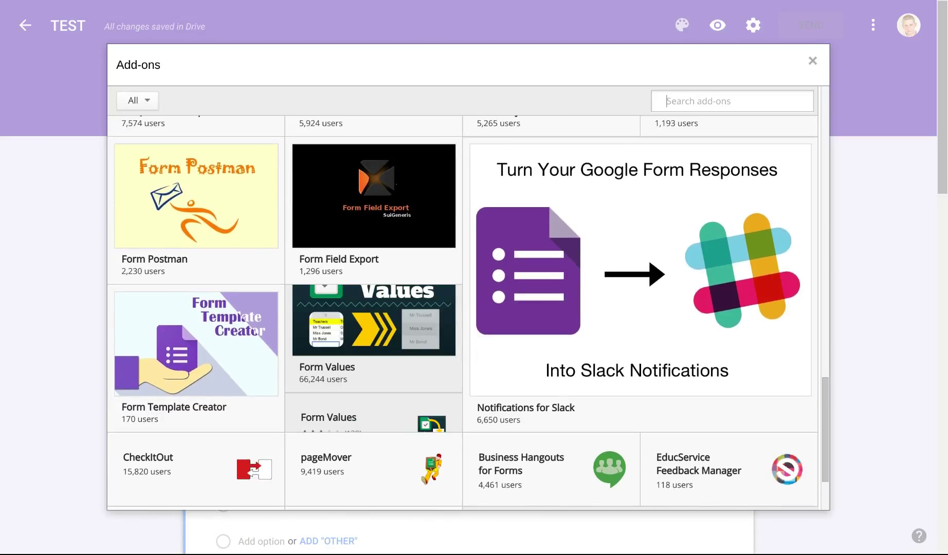
pyautogui.scroll(-2, 377, 334)
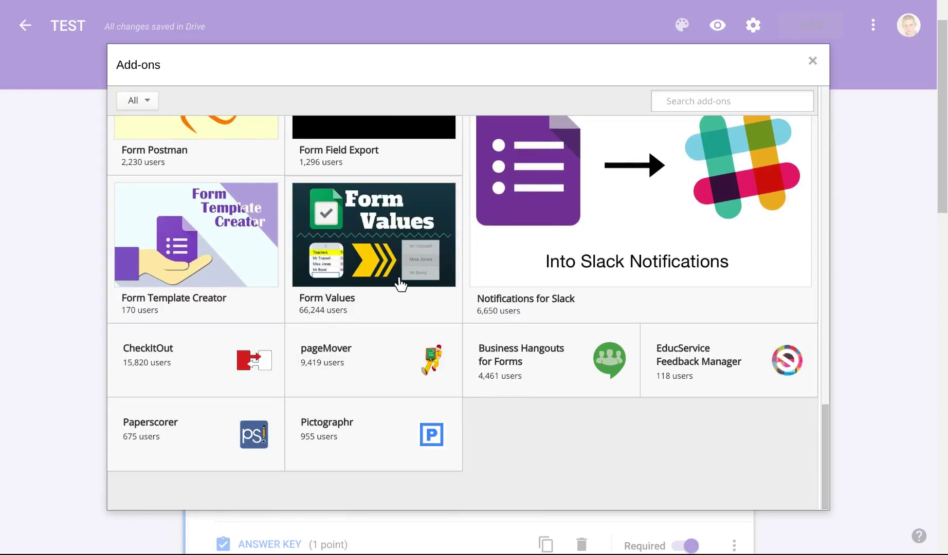
pyautogui.scroll(1, 516, 436)
pyautogui.scroll(20, 519, 442)
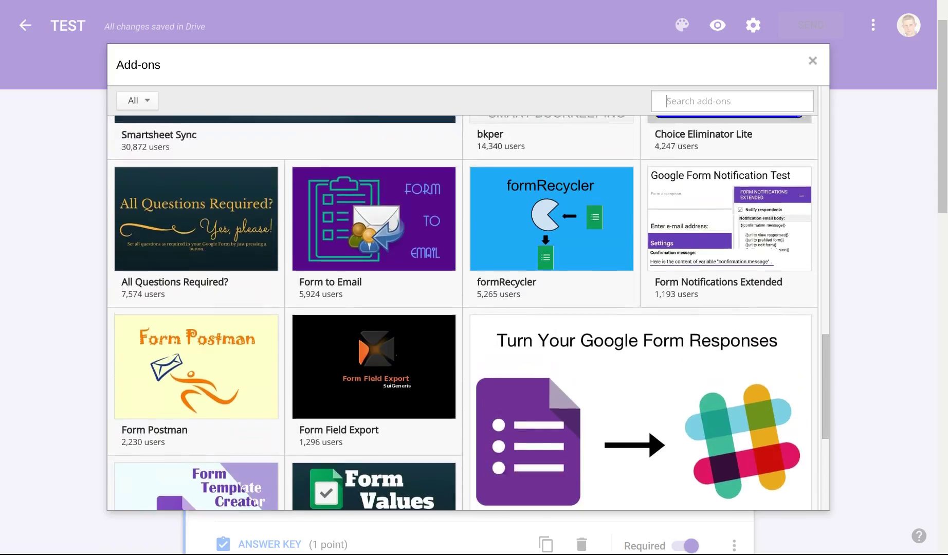
pyautogui.scroll(5, 520, 442)
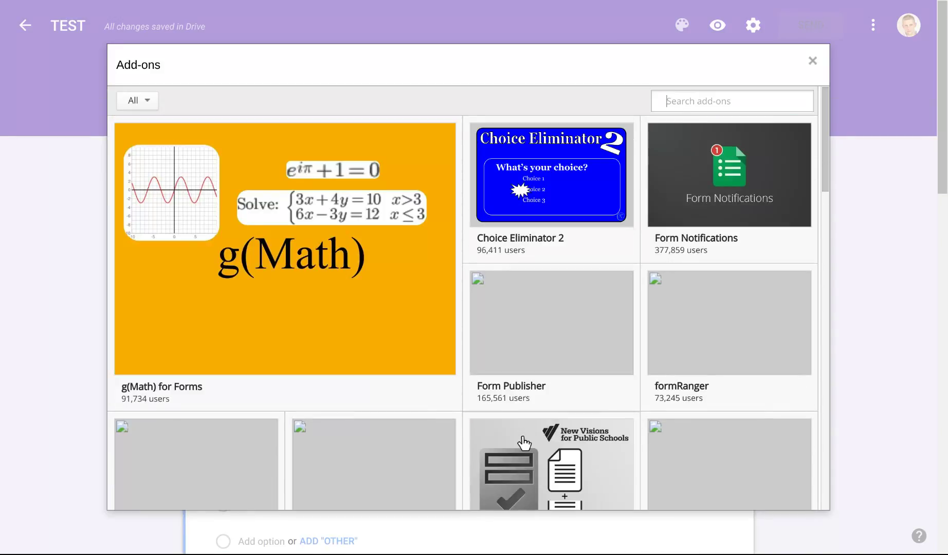
pyautogui.click(814, 61)
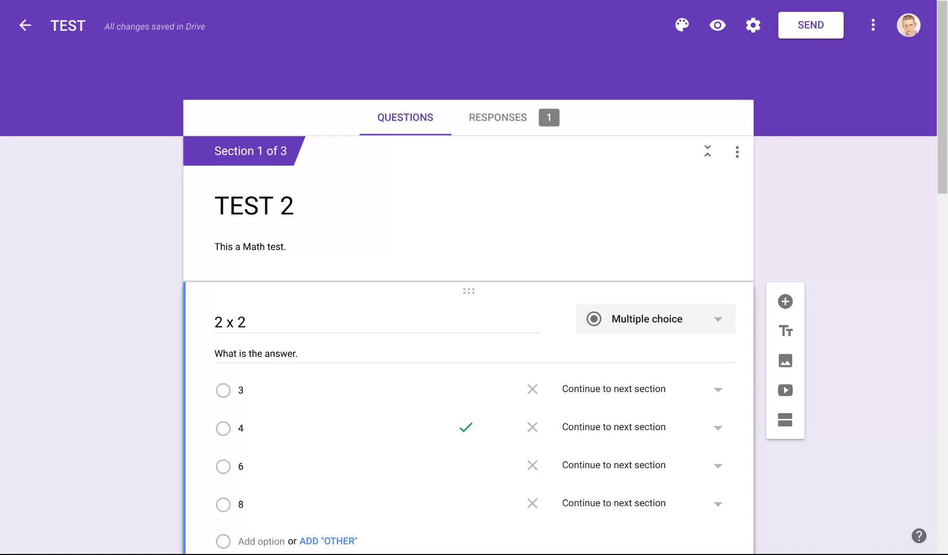
# Shorten the form's sharing link and copy it, checking the HTML embed option as well.
pyautogui.click(800, 32)
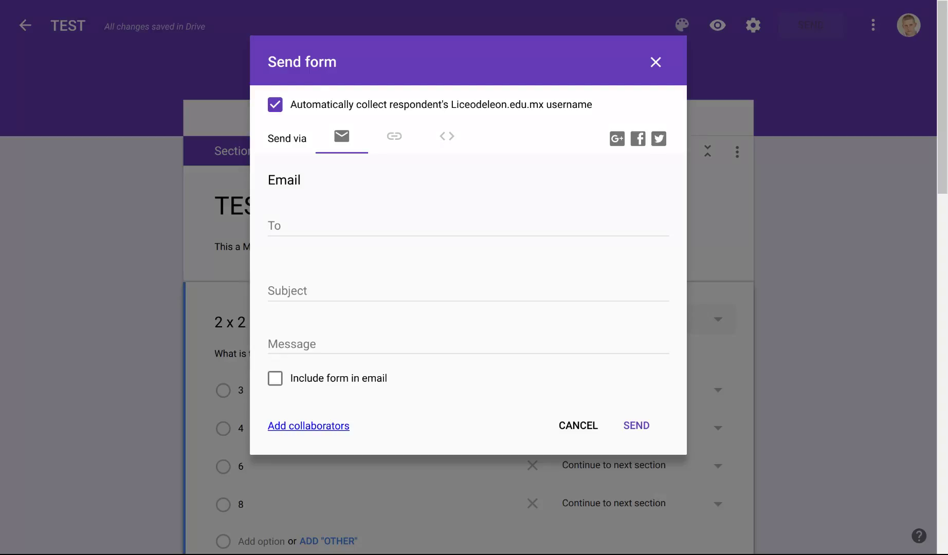
pyautogui.click(395, 137)
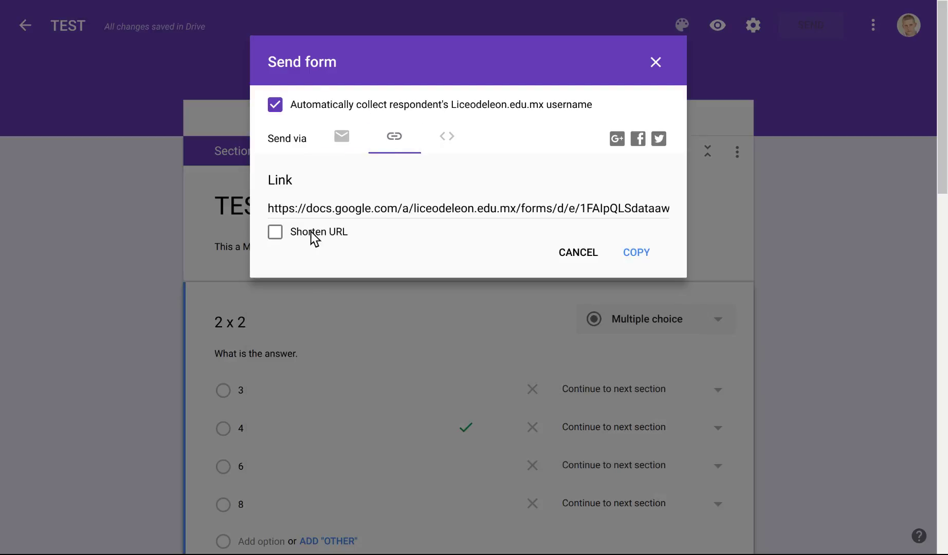
pyautogui.click(276, 232)
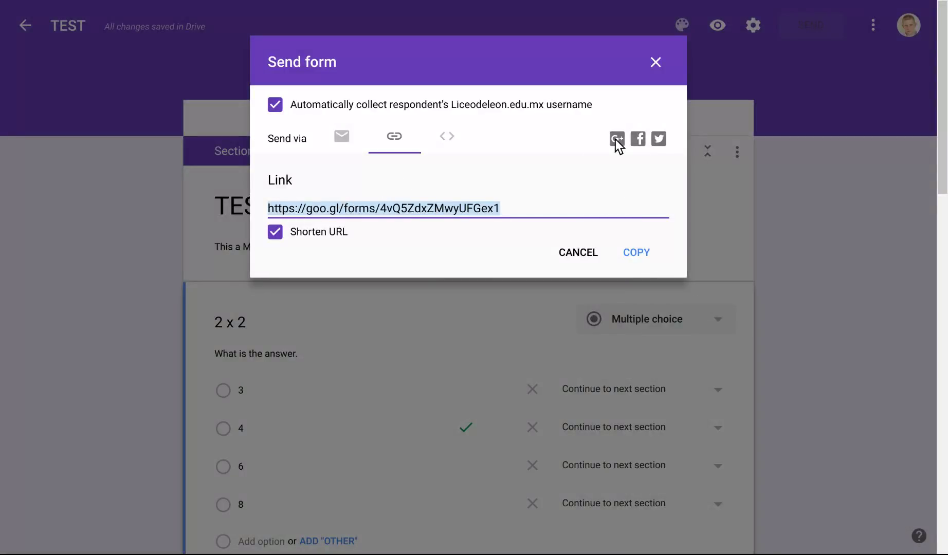
pyautogui.click(446, 139)
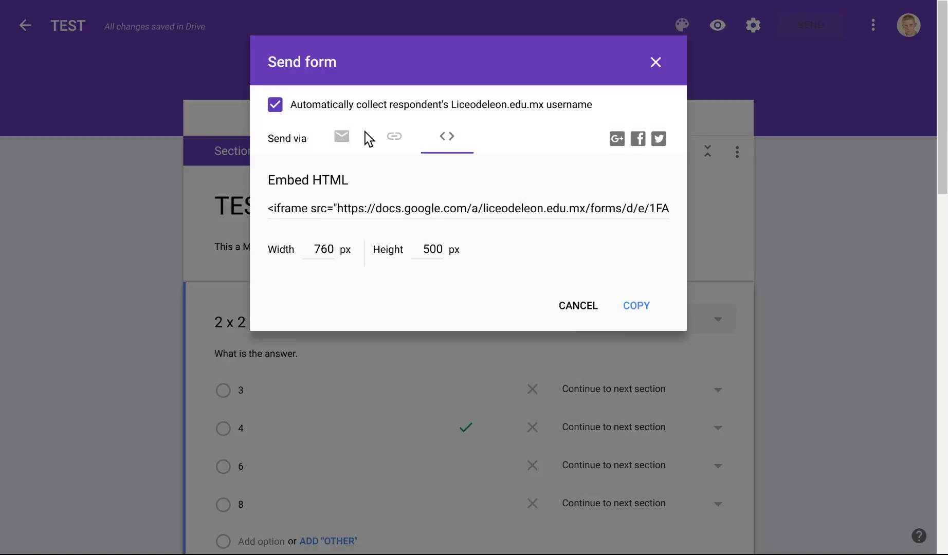
pyautogui.click(394, 139)
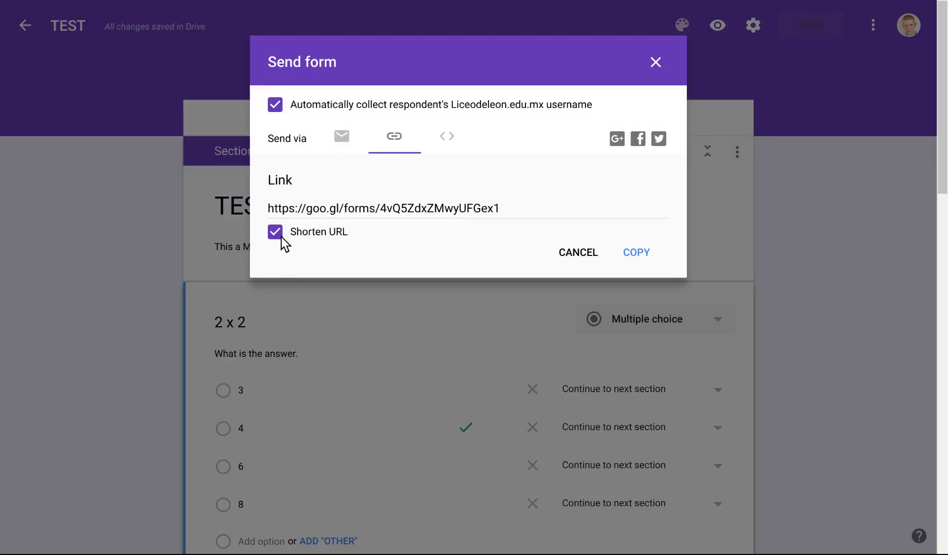
pyautogui.click(637, 252)
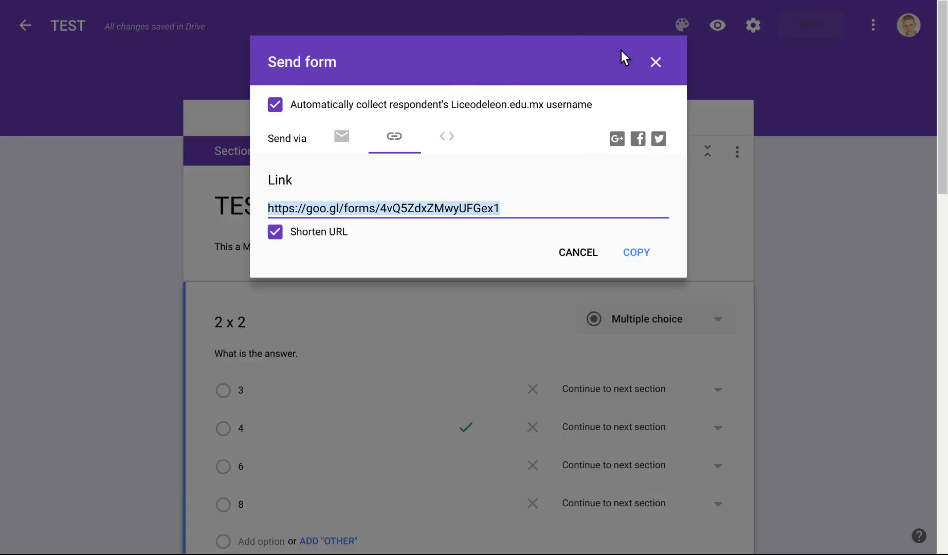
pyautogui.click(656, 62)
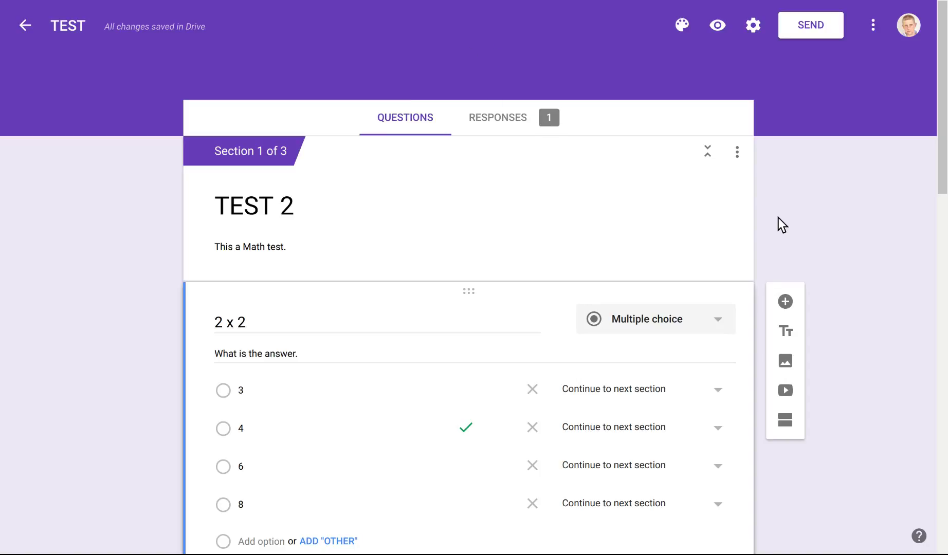
pyautogui.scroll(-5, 842, 278)
pyautogui.scroll(5, 843, 277)
pyautogui.scroll(-5, 832, 229)
pyautogui.scroll(5, 831, 229)
pyautogui.scroll(-3, 832, 229)
pyautogui.scroll(-1, 831, 233)
pyautogui.scroll(3, 831, 232)
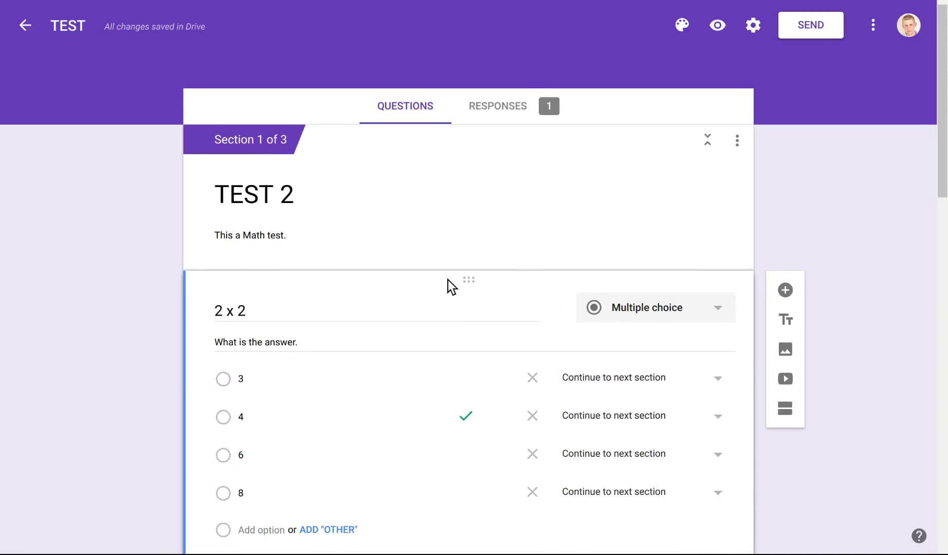